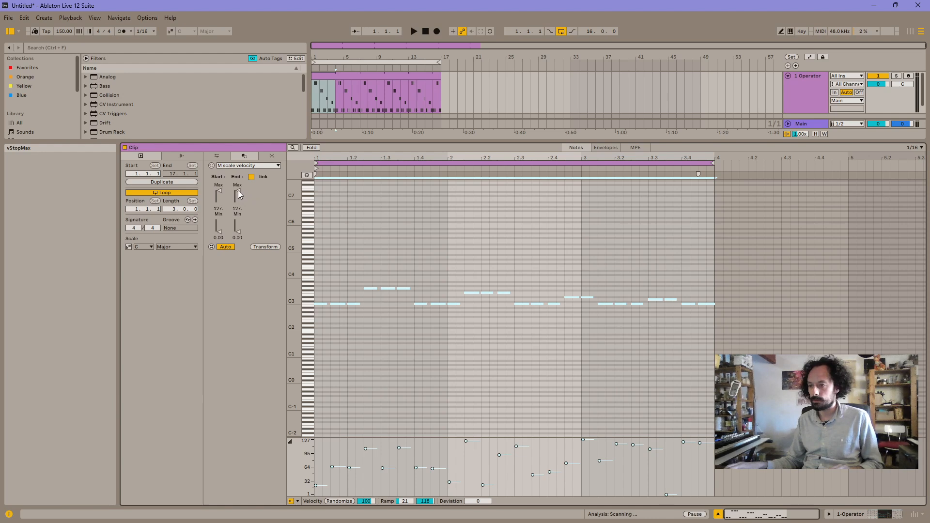
Try the linked max and min sliders of the M scale velocity transformation on the clip's notes, returning them to 127 and 0.
mouse_move(237, 191)
left_mouse_down()
mouse_move(237, 228)
mouse_move(236, 190)
left_mouse_up()
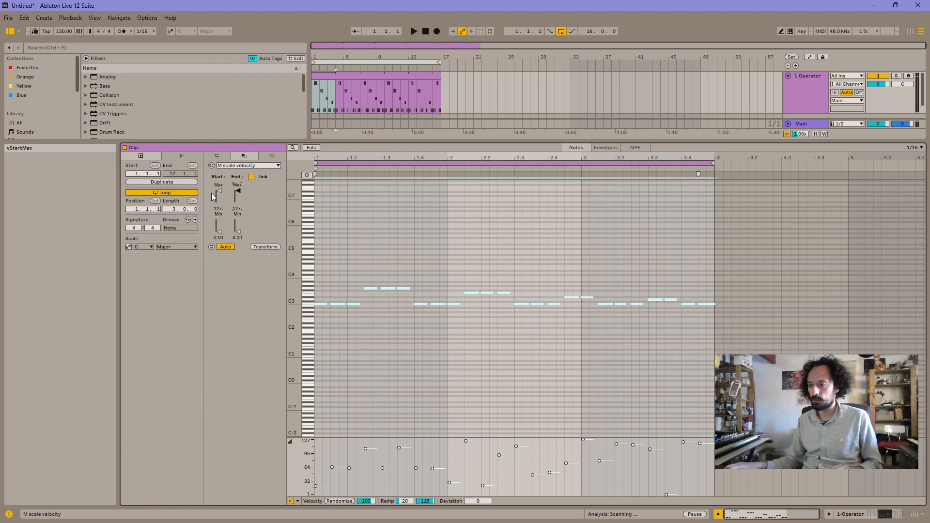
mouse_move(221, 225)
left_mouse_down()
mouse_move(221, 206)
mouse_move(220, 236)
left_mouse_up()
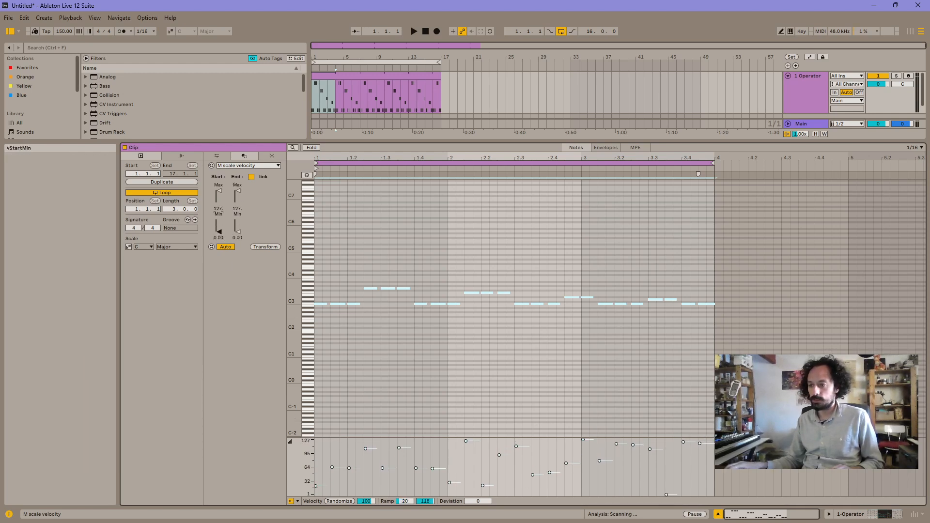
mouse_move(236, 191)
left_mouse_down()
mouse_move(237, 199)
mouse_move(237, 191)
left_mouse_up()
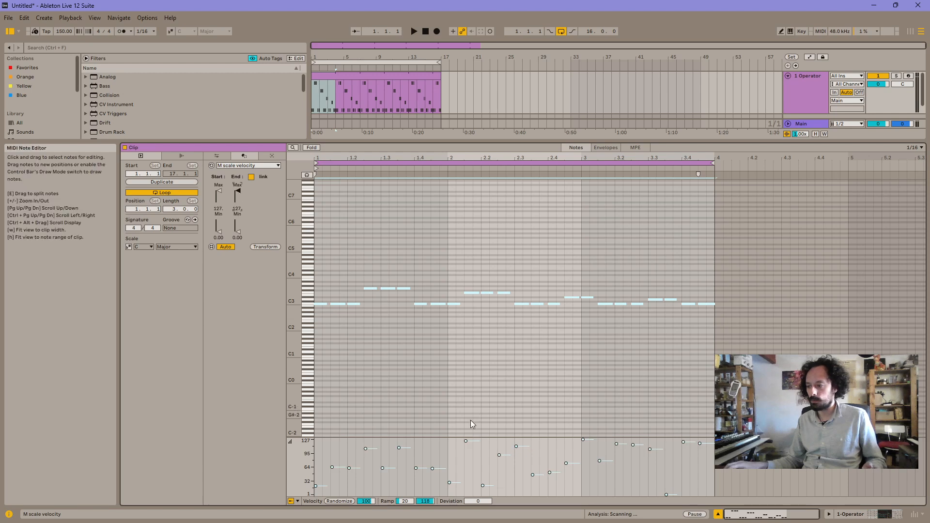
Select all notes, try raising their velocities together in the velocity editor, and undo the change with all notes reselected.
key("ctrl+a")
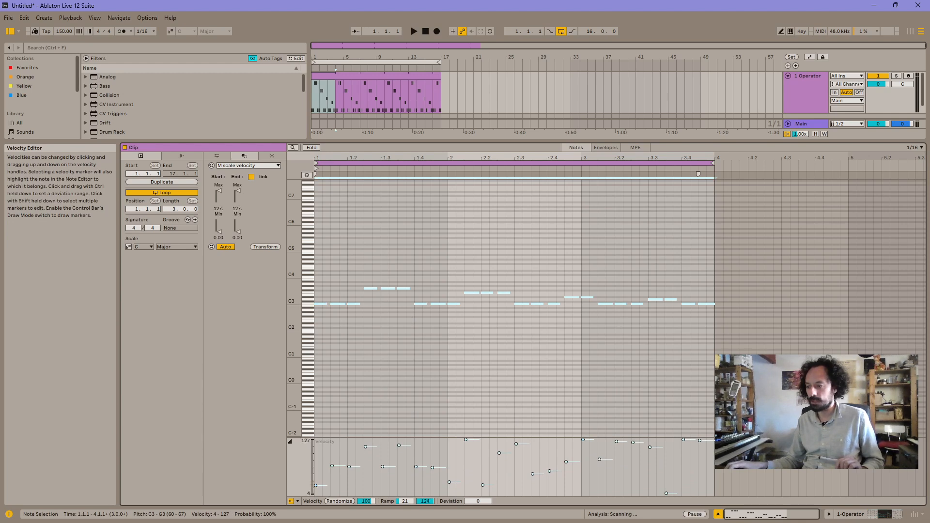
left_click_drag(349, 466, 348, 455)
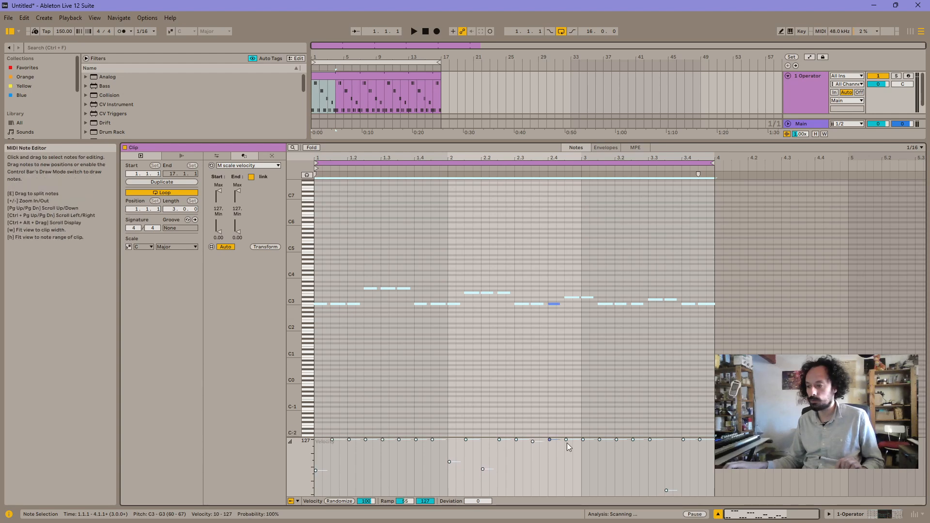
key("ctrl+z")
key("ctrl+a")
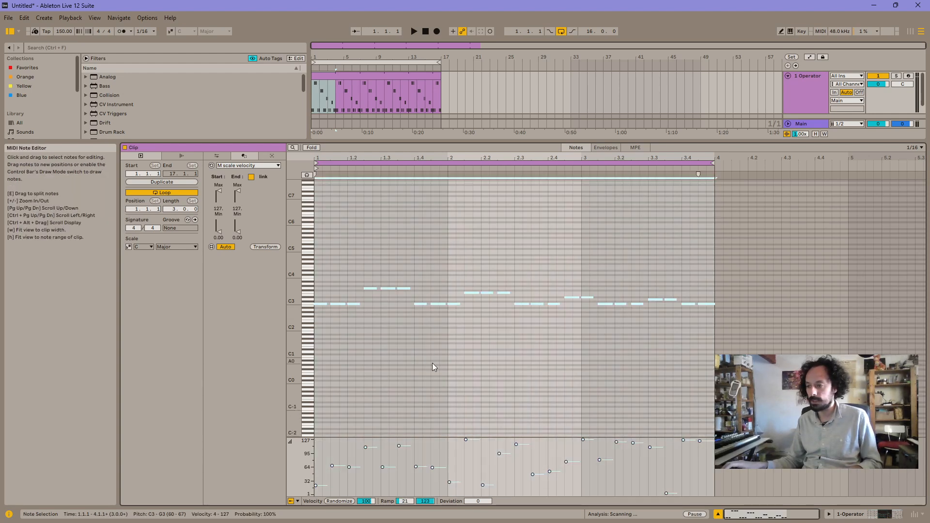
Unlink the start and end velocity ranges, test the start limits, and reset both ranges to max 127 and min 0.
mouse_move(237, 230)
left_mouse_down()
mouse_move(239, 198)
mouse_move(237, 232)
left_mouse_up()
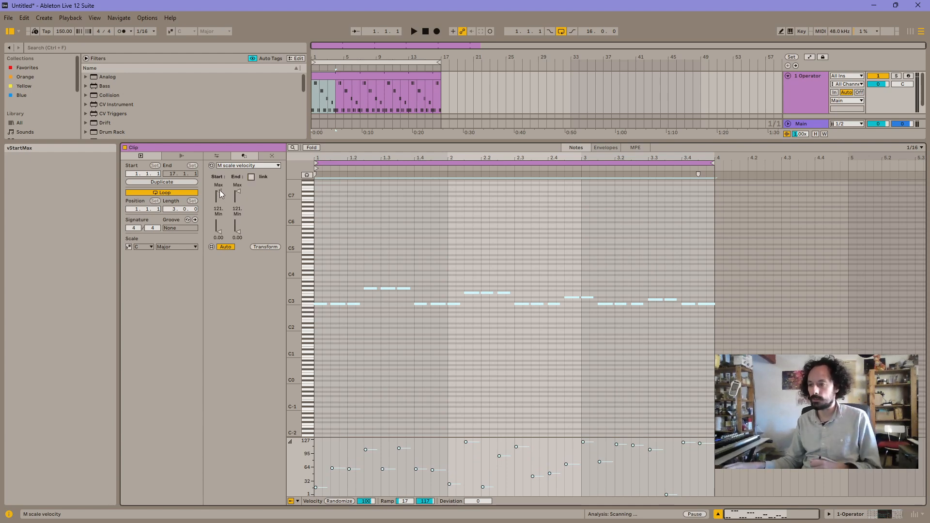
mouse_move(220, 194)
left_mouse_down()
mouse_move(218, 227)
mouse_move(219, 191)
left_mouse_up()
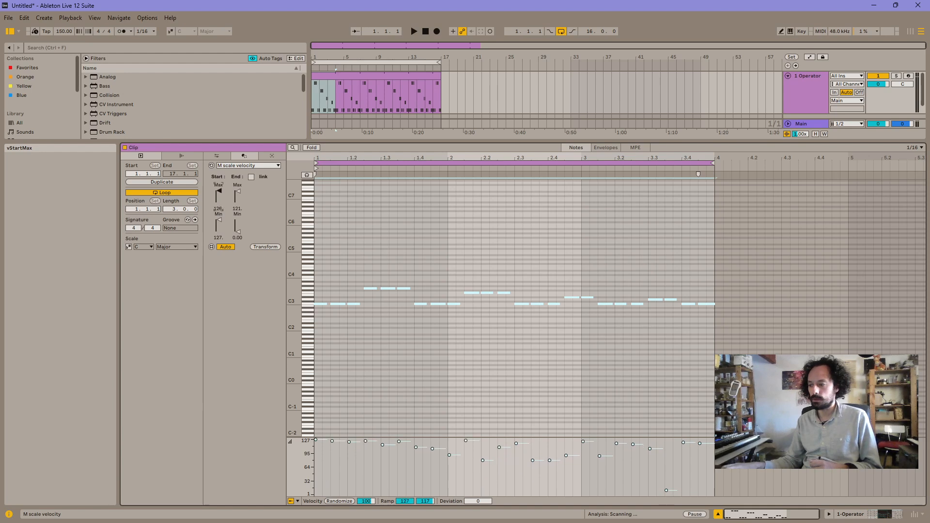
left_click_drag(221, 225, 224, 228)
left_click_drag(238, 194, 238, 189)
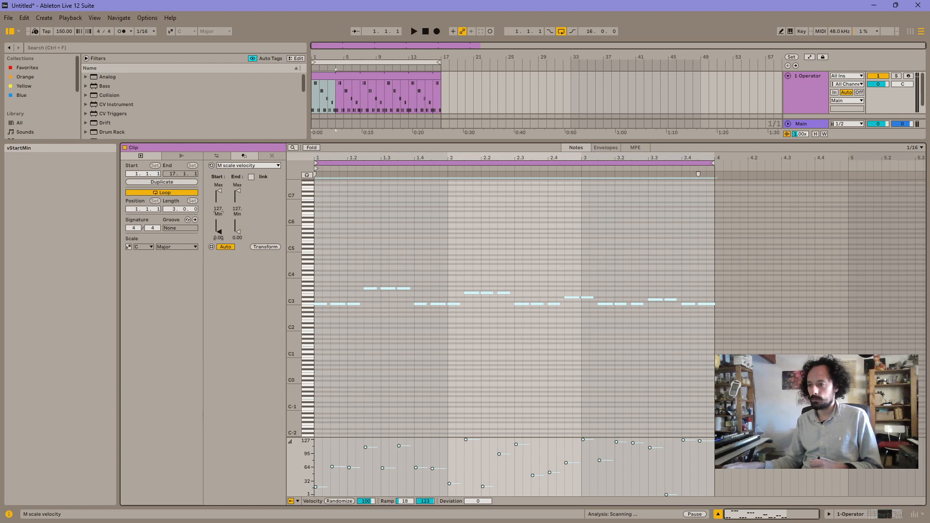
Set the start velocity min to 71 and the start max to 55, and play the clip briefly.
left_click_drag(219, 231, 218, 226)
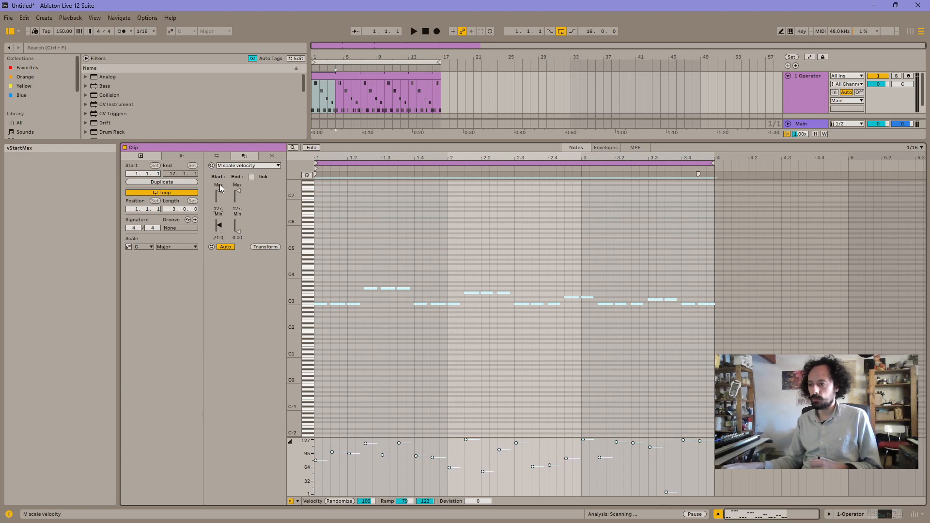
left_click_drag(219, 191, 219, 198)
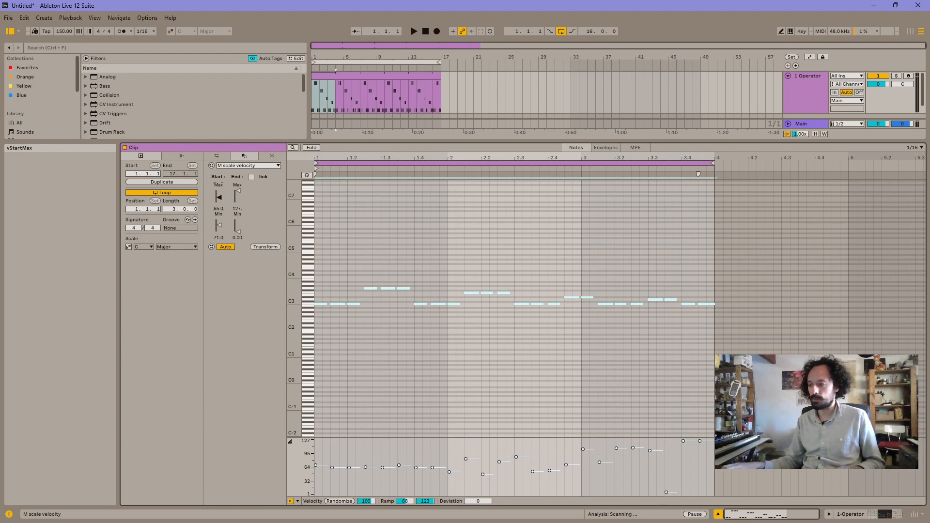
key("space")
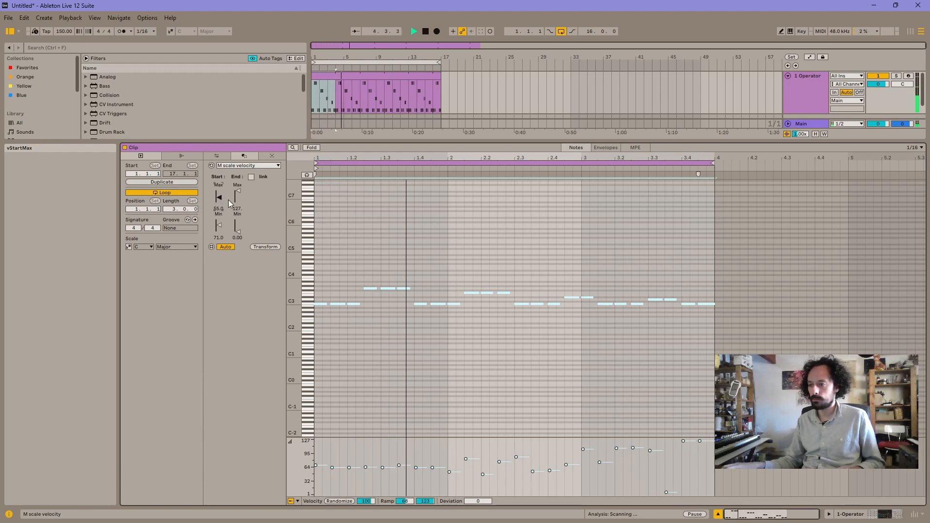
key("space")
Switch the transformation to M scale pitch and set the linked start and end ranges to max 2.81 and min -0.06.
left_click(249, 165)
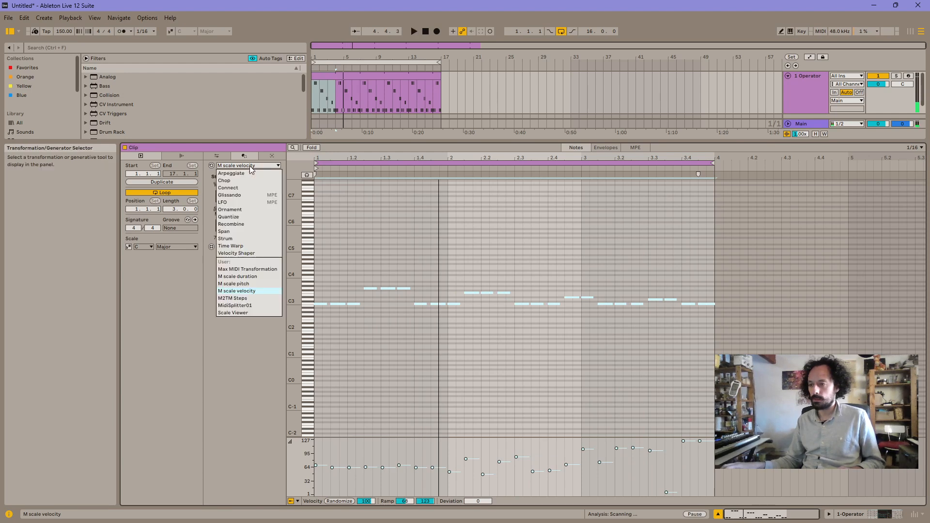
left_click(254, 285)
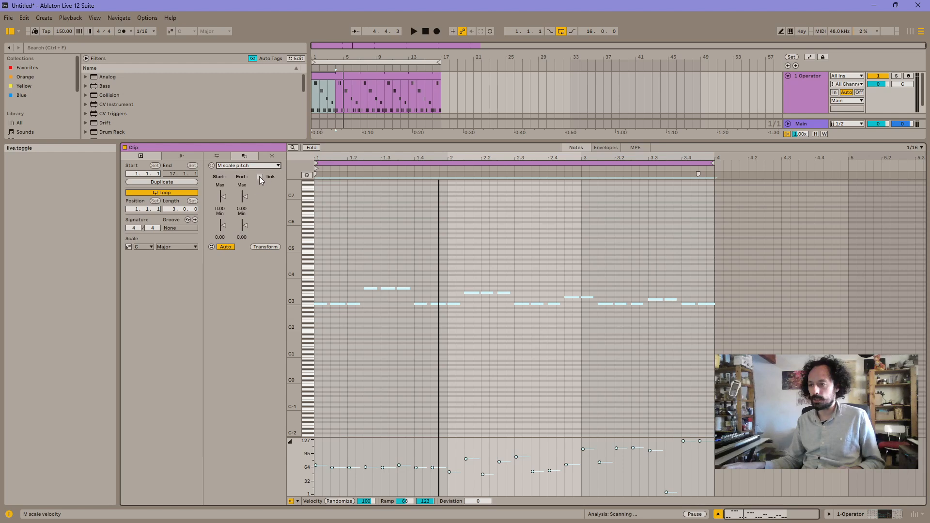
left_click_drag(245, 197, 245, 185)
mouse_move(294, 208)
left_mouse_down()
mouse_move(293, 227)
mouse_move(287, 222)
left_mouse_up()
left_click_drag(244, 198, 245, 225)
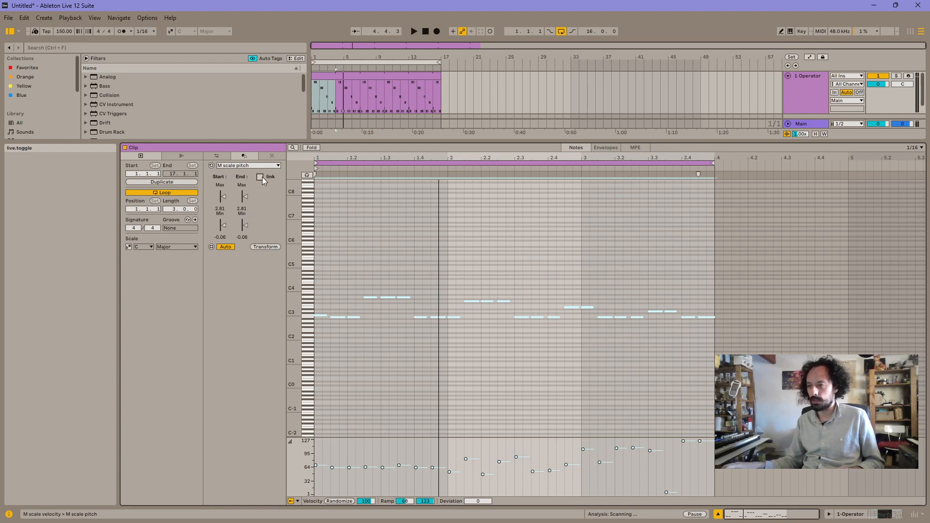
Unlink the pitch ranges, set start max to 30.97, end max to -61.43 and end min to 17.86, and play the clip.
left_click_drag(244, 196, 225, 185)
left_click_drag(244, 221, 243, 211)
key("space")
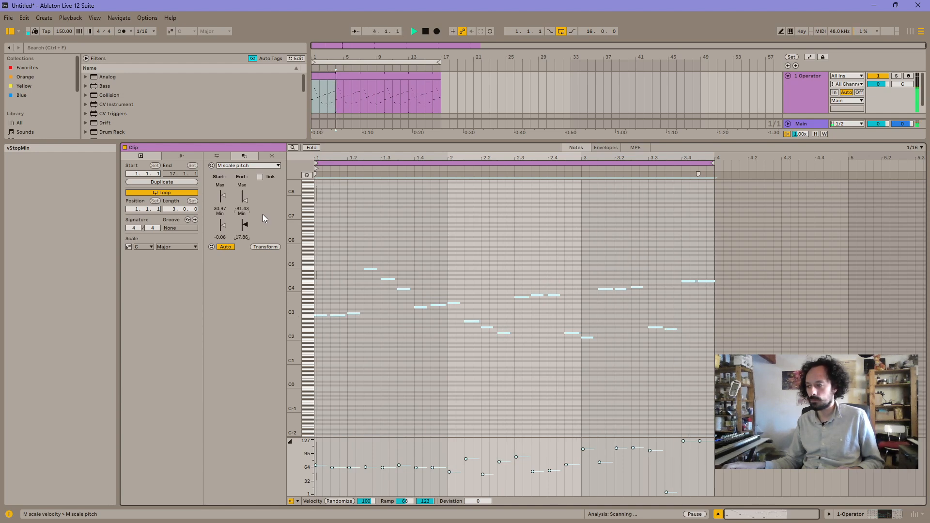
key("space")
Try a start pitch min of 13.94 and a start max of 1, and undo the transformations applied to the notes.
mouse_move(225, 223)
left_mouse_down()
mouse_move(225, 196)
mouse_move(225, 226)
left_mouse_up()
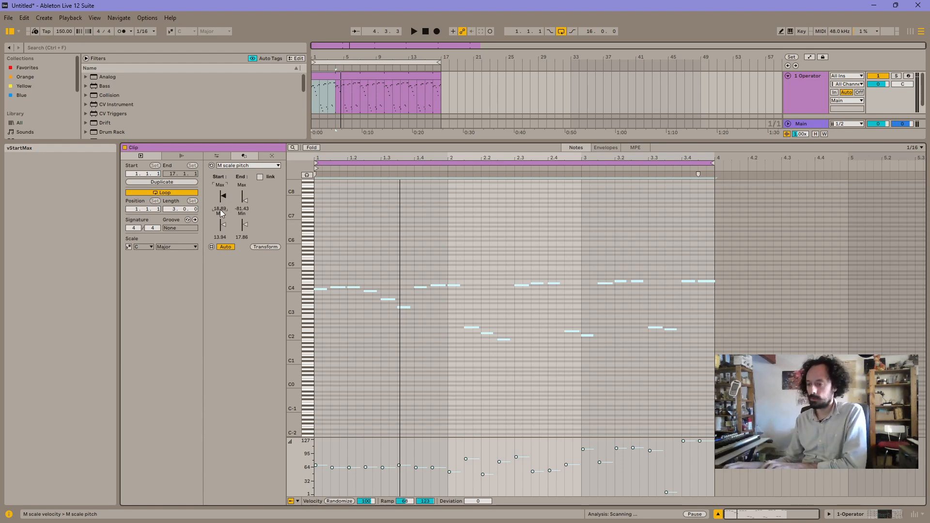
key("Return")
left_click(415, 254)
key("ctrl+z")
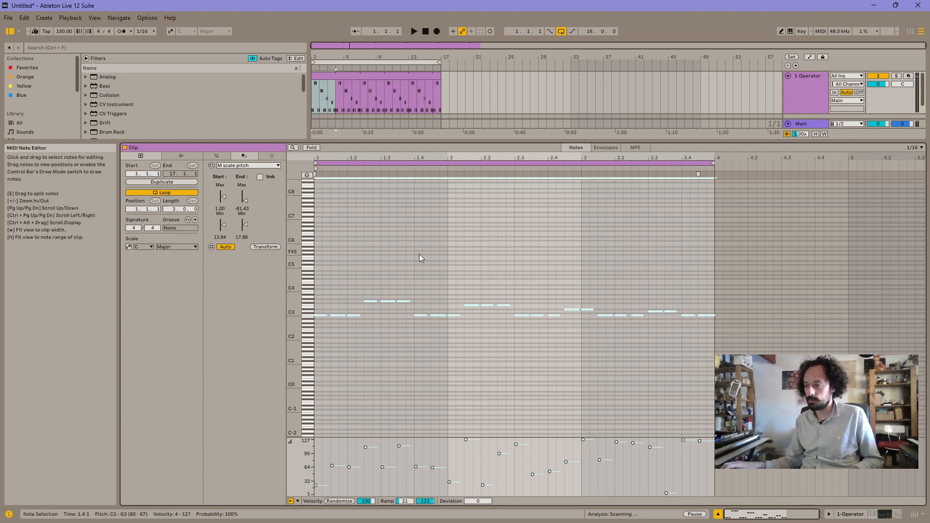
Reselect all notes and reset the start and end pitch max and min values to 0.
left_click(510, 272)
key("ctrl+a")
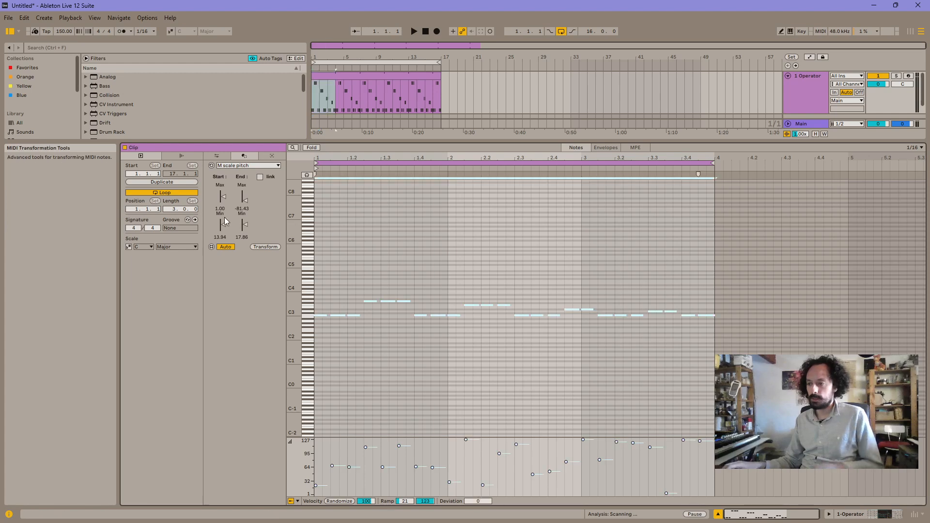
left_click(219, 209)
left_click(242, 208)
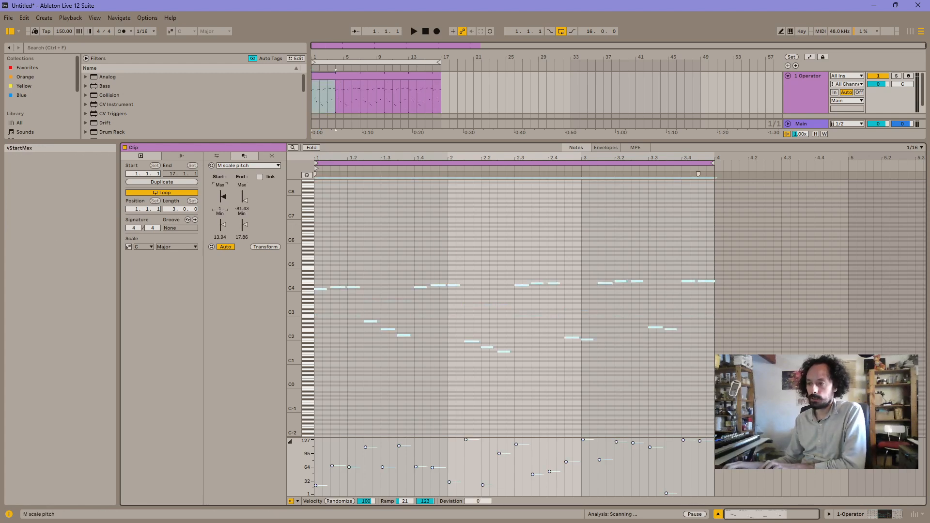
double_click(247, 210)
double_click(223, 225)
double_click(244, 225)
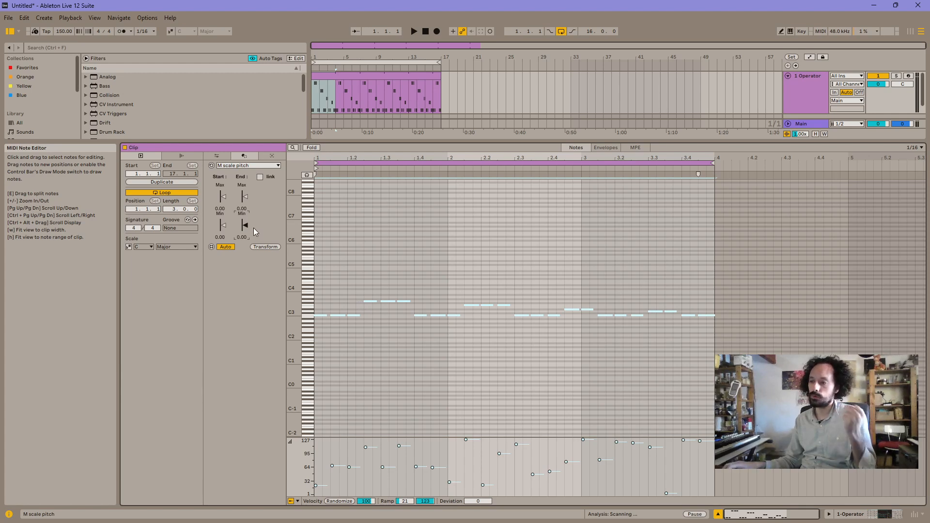
Try a start pitch min of 7.86 and max of 0.73, revert the notes, and reset both start values to 0.
left_click_drag(224, 226, 224, 201)
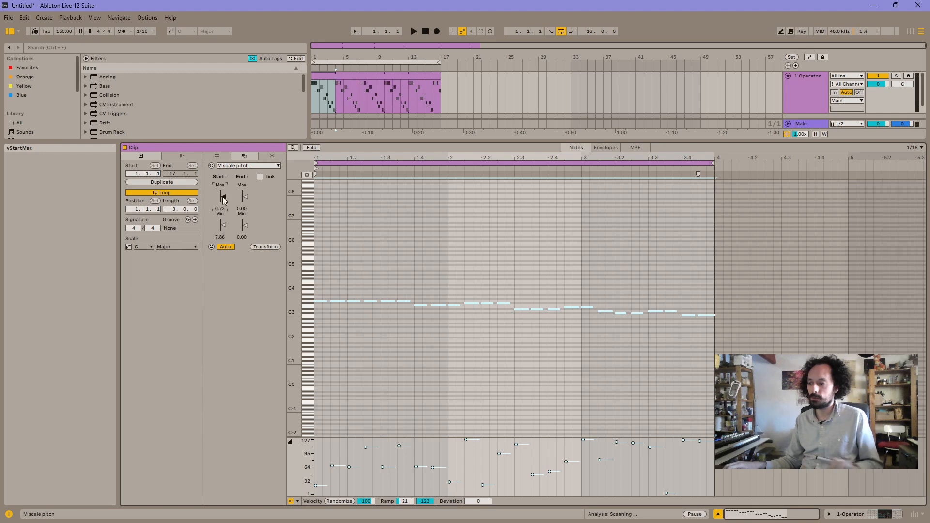
left_click(556, 280)
key("ctrl+a")
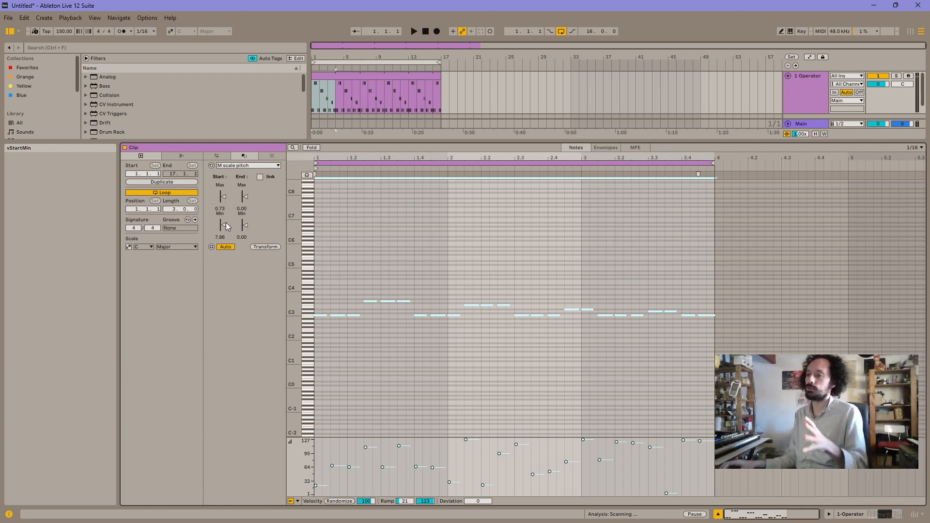
left_click_drag(225, 226, 228, 245)
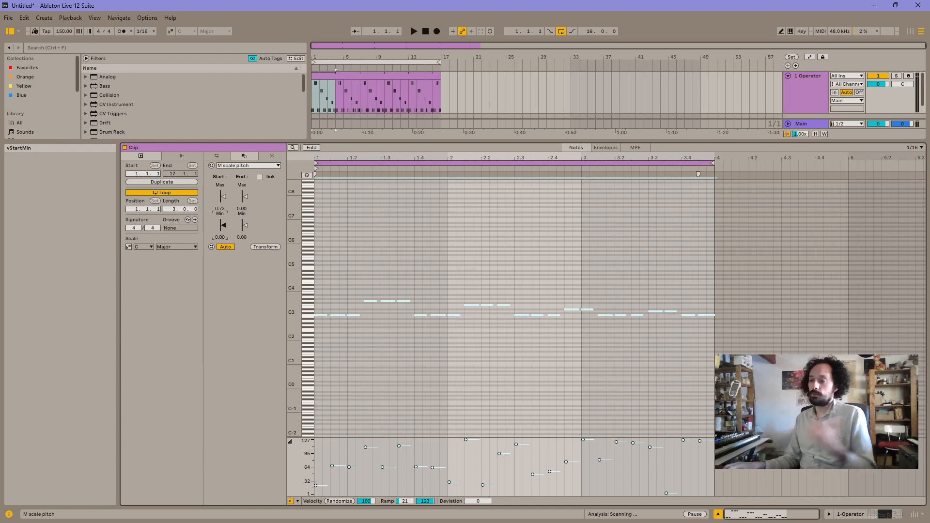
left_click_drag(220, 209, 220, 223)
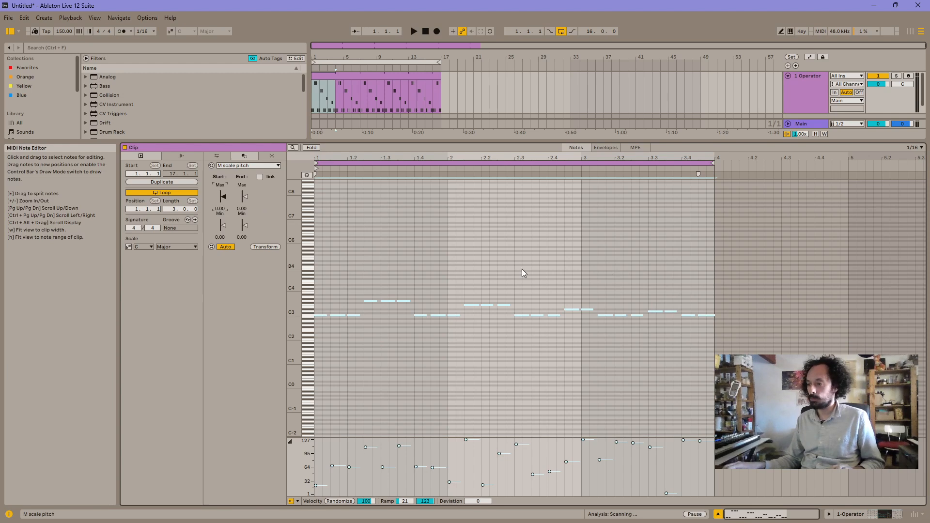
Set end pitch max to 56.57 and min to -16.45, start max to -3.43 and min to 13.71, and audition the clip.
left_click_drag(243, 201, 243, 177)
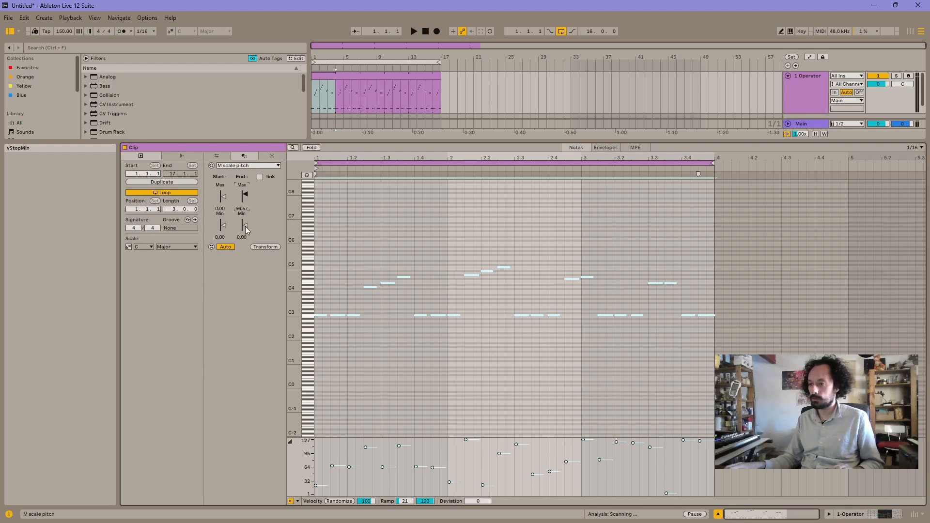
mouse_move(245, 230)
left_mouse_down()
mouse_move(245, 222)
mouse_move(226, 228)
mouse_move(224, 202)
mouse_move(223, 227)
left_mouse_up()
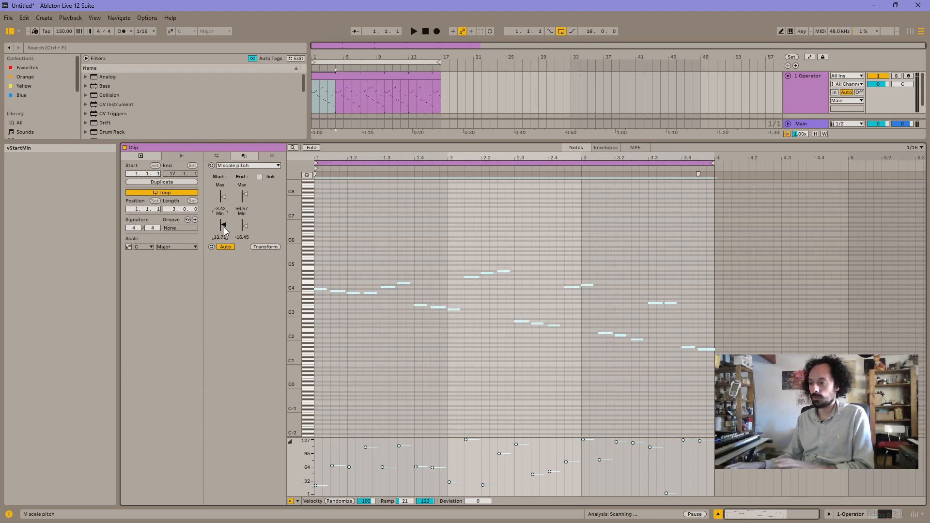
key("space")
left_click(440, 255)
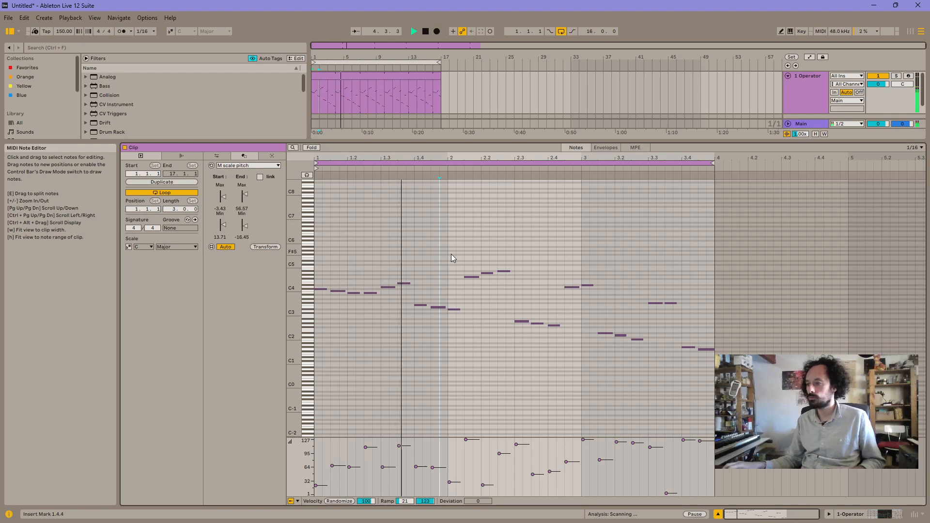
key("ctrl+a")
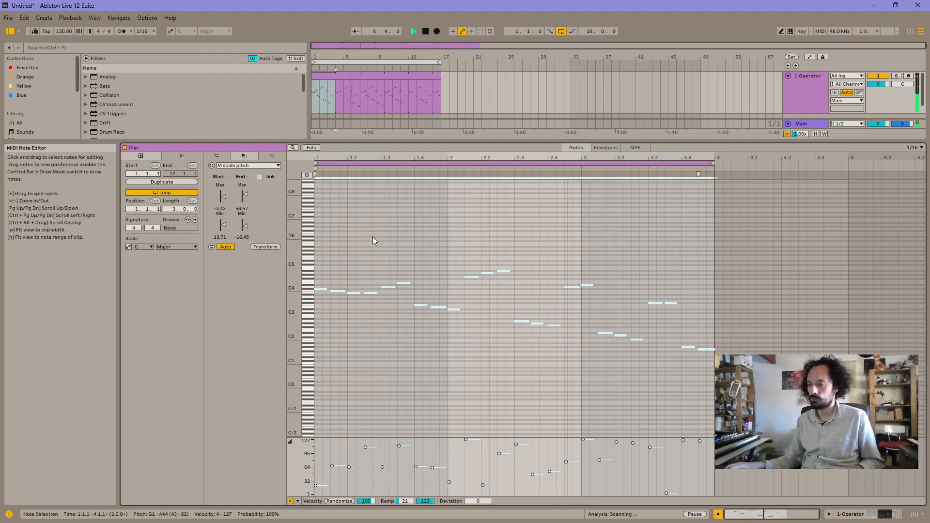
Link start and end, set the pitch min to -28.53, undo the note change, and reselect all notes.
left_click_drag(250, 233, 246, 256)
key("ctrl+z")
left_click(385, 239)
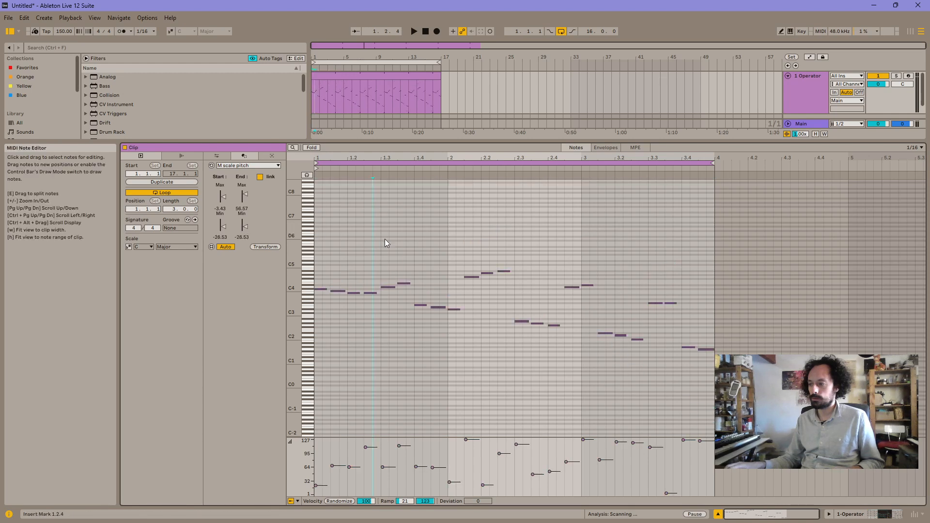
key("ctrl+a")
Unlink the pitch ranges, set the end min to 5.63, and reselect all notes to transform them again.
left_click(260, 177)
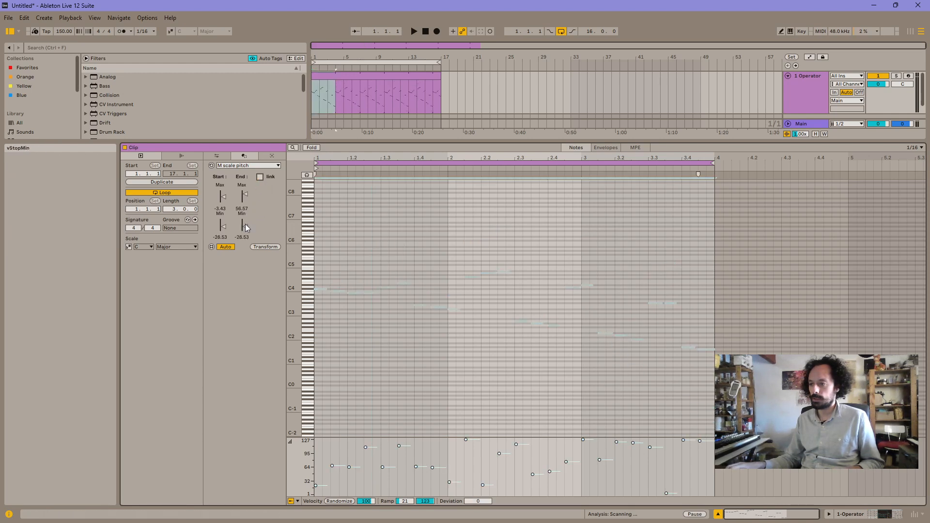
left_click_drag(245, 226, 245, 206)
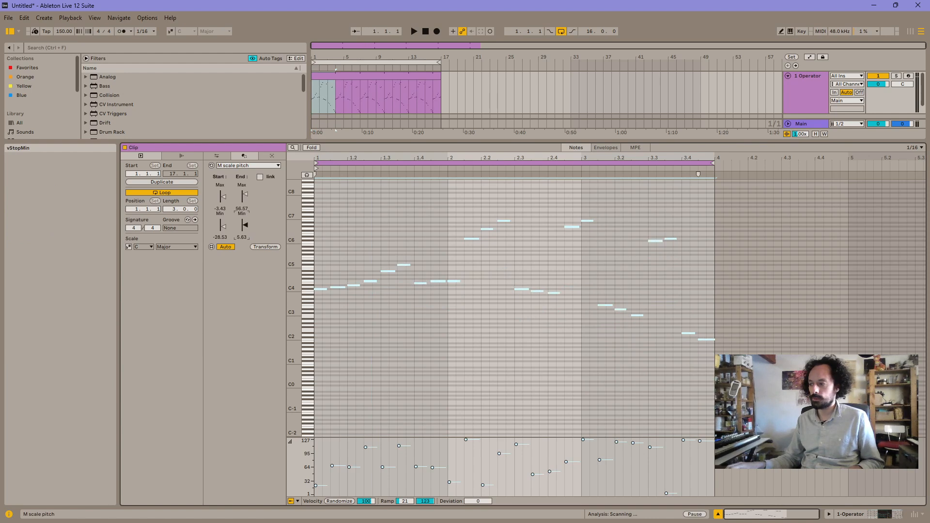
left_click(461, 365)
key("ctrl+a")
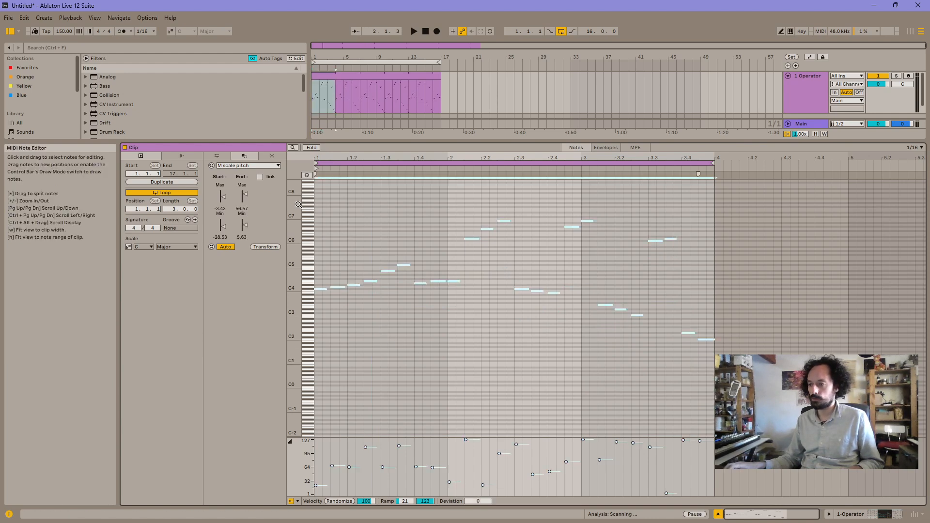
Set the linked pitch max to -34.55, the unlinked start min to -8.45 and end min to -14.29, and play the clip.
left_click(260, 178)
mouse_move(245, 194)
left_mouse_down()
mouse_move(245, 171)
mouse_move(245, 194)
left_mouse_up()
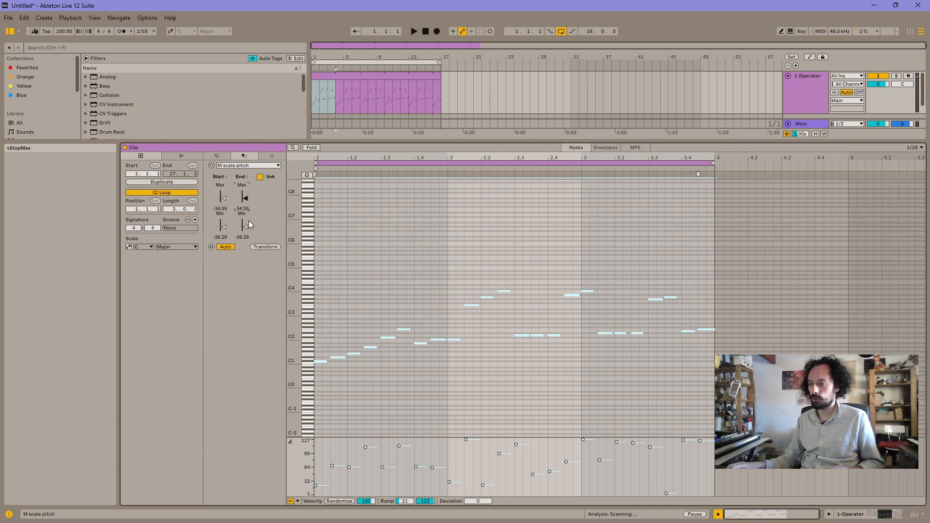
left_click_drag(248, 220, 223, 225)
key("space")
left_click(423, 240)
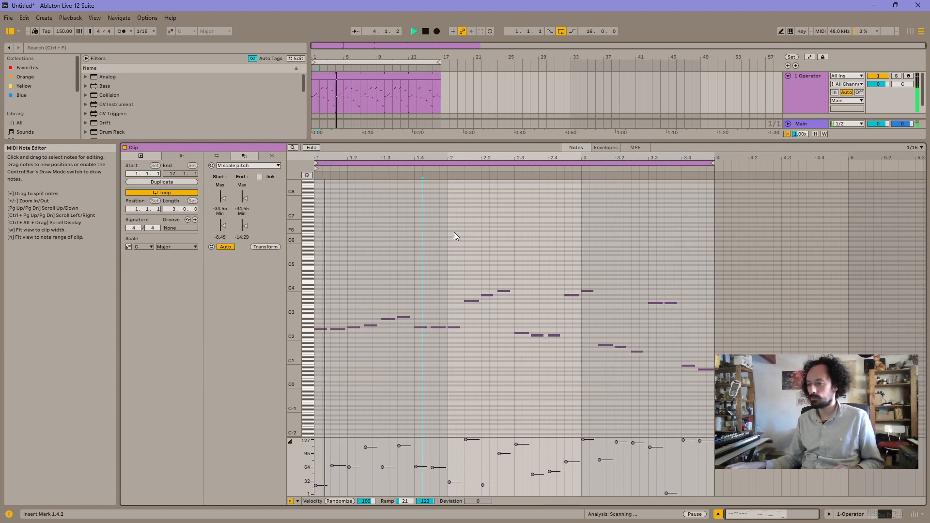
Stop playback and switch the clip's MIDI transformation to M scale duration.
key("space")
left_click(248, 165)
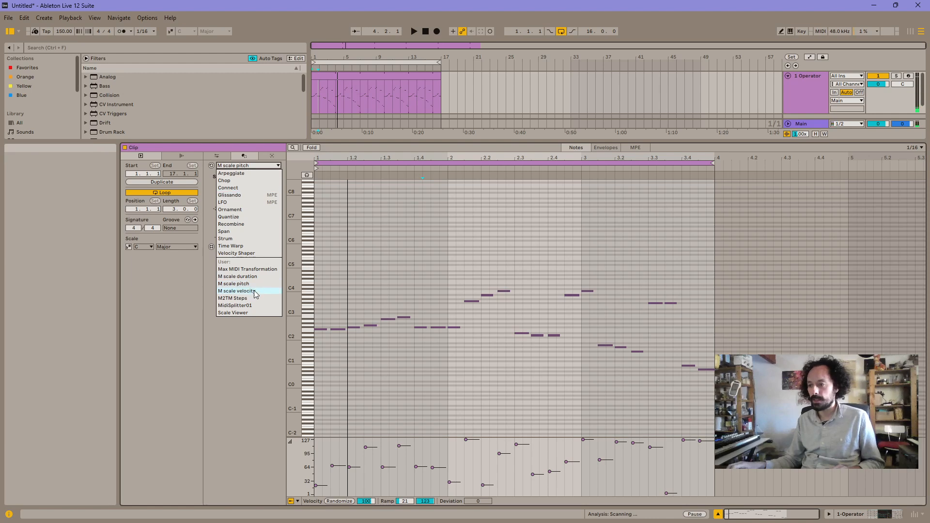
left_click(237, 276)
left_click(411, 251)
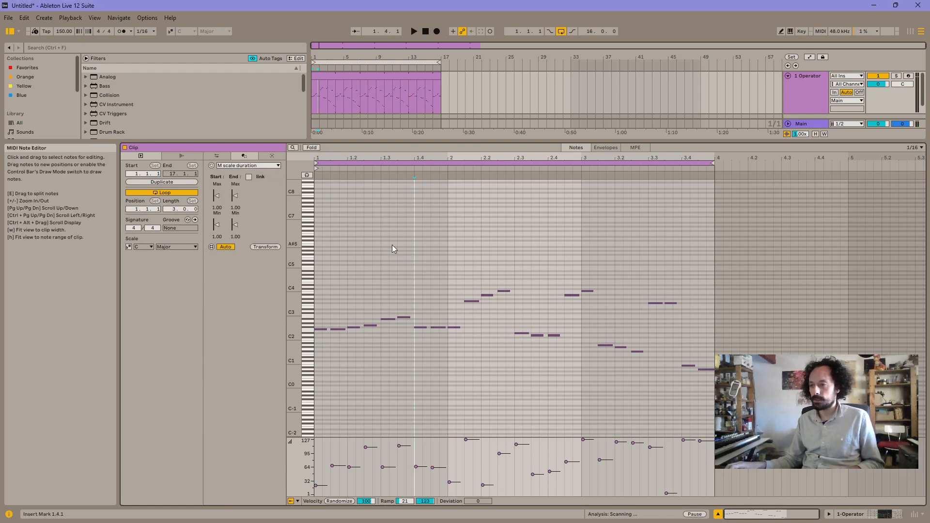
Examine the note length options in the pitch and time utilities, and return to the transformations.
left_click(248, 165)
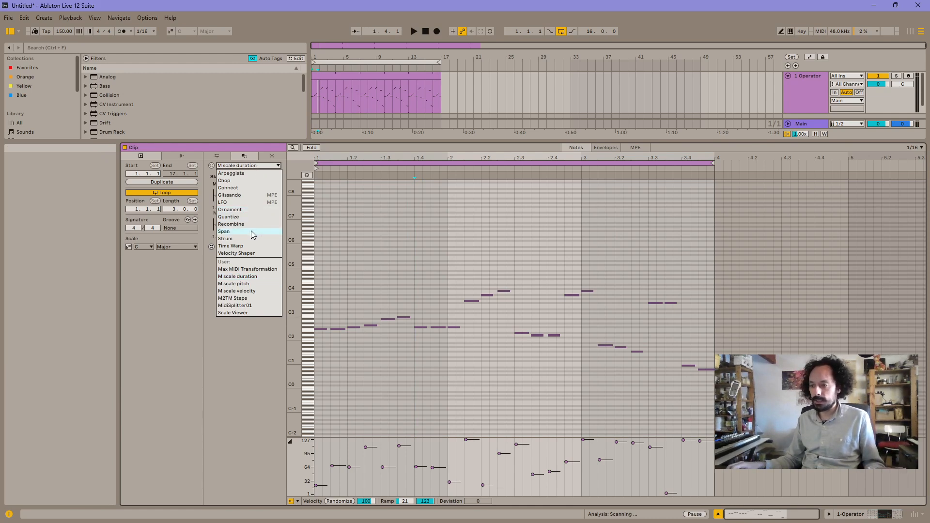
left_click(222, 165)
left_click(217, 156)
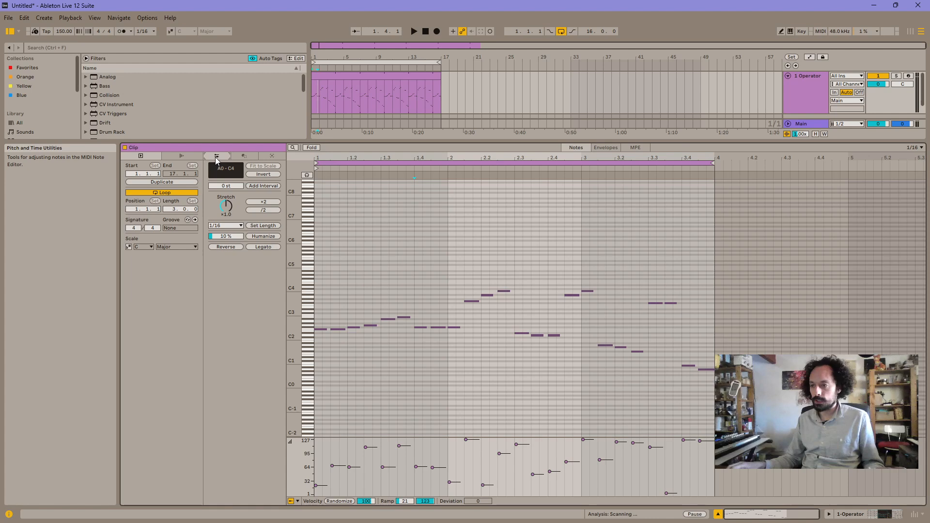
left_click(216, 225)
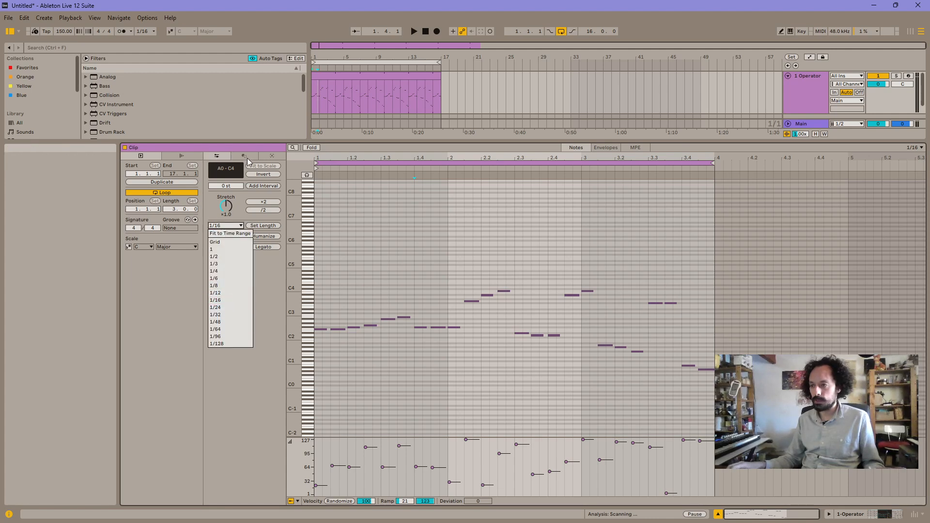
left_click(246, 156)
left_click(246, 156)
Apply the Span transformation in Tenuto mode with a -100% offset to all the clip's notes.
left_click(242, 166)
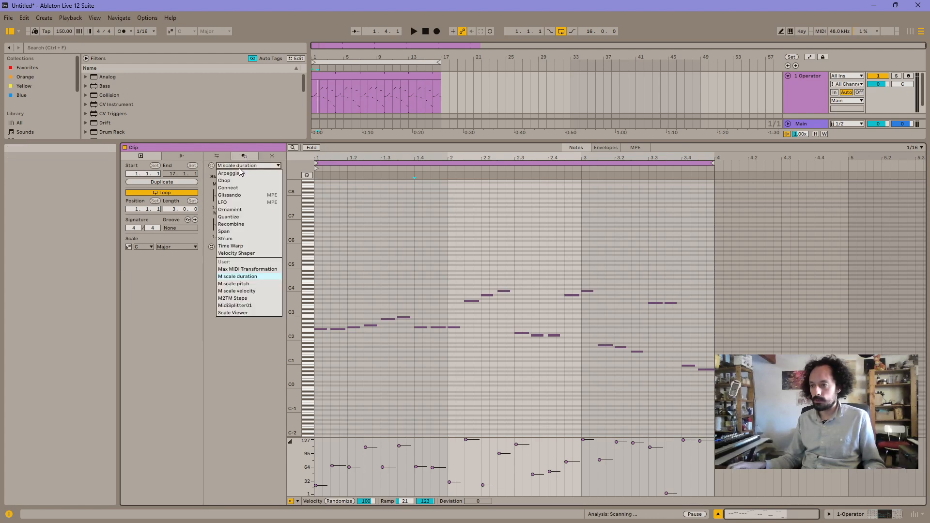
left_click(245, 231)
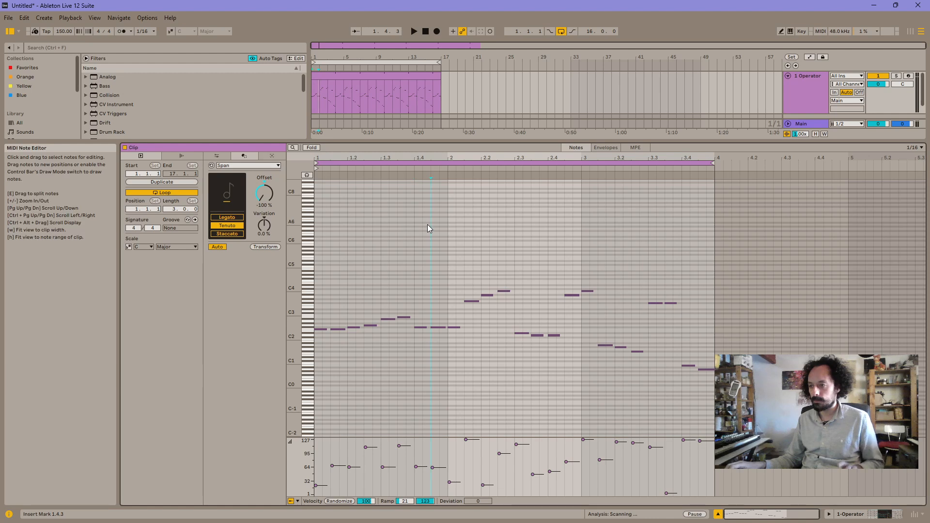
key("ctrl+a")
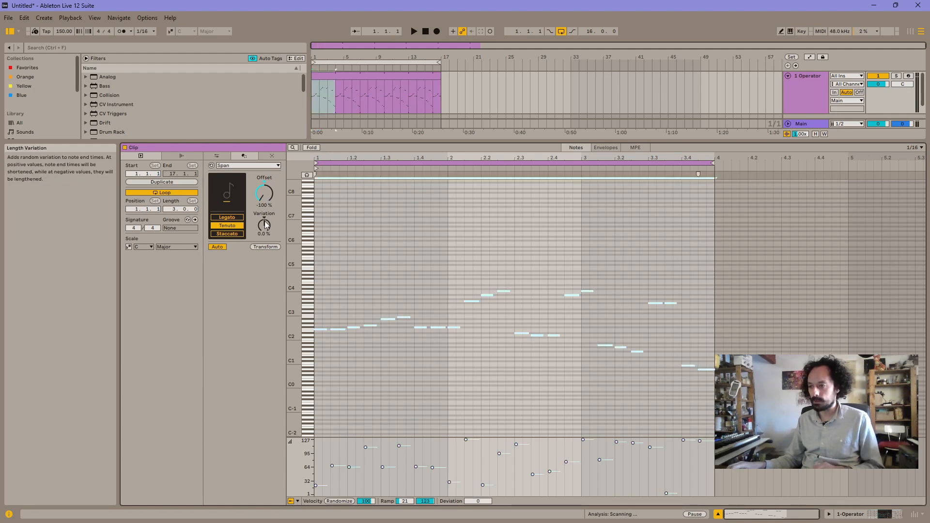
mouse_move(266, 206)
left_mouse_down()
mouse_move(266, 237)
mouse_move(266, 220)
left_mouse_up()
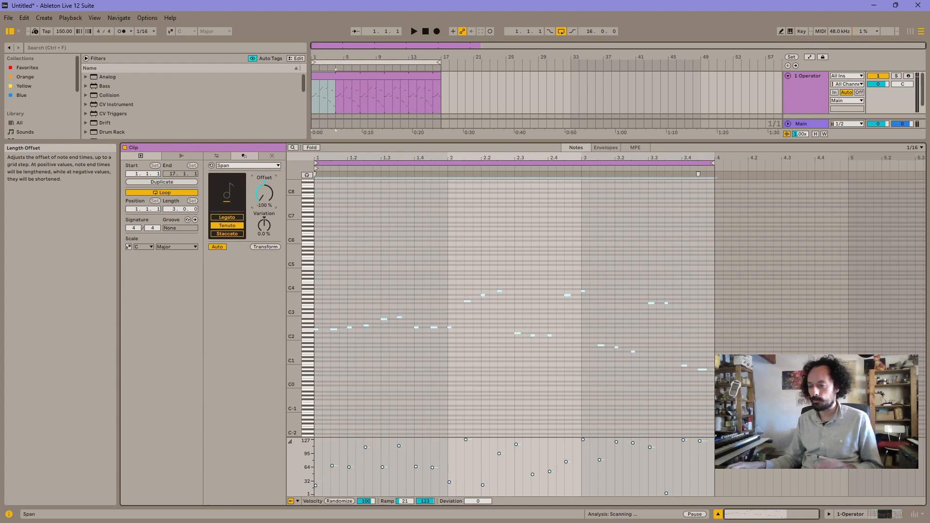
left_click(440, 221)
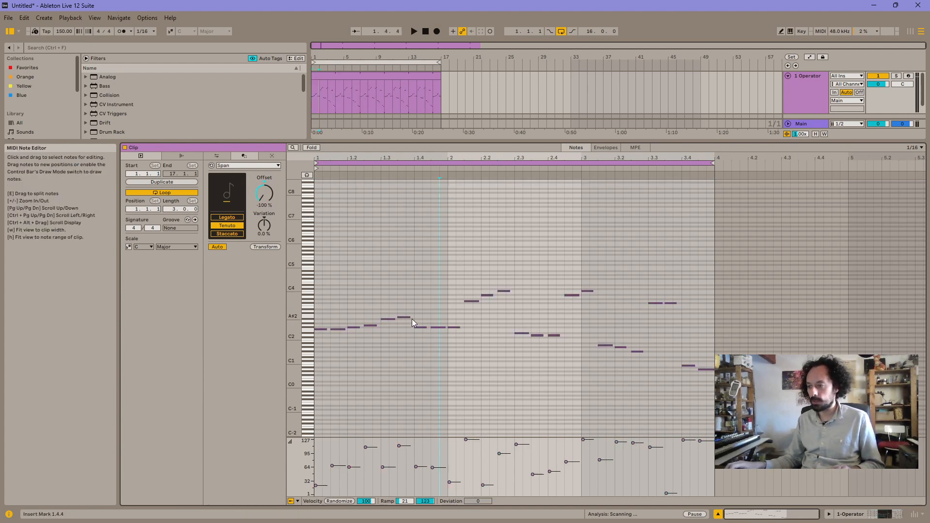
Lengthen the B2 note at 1.3.3 to 2.1.2 and apply Span with a -100% offset to all notes.
mouse_move(409, 318)
left_mouse_down()
mouse_move(464, 318)
mouse_move(415, 322)
left_mouse_up()
key("Delete")
left_click(429, 244)
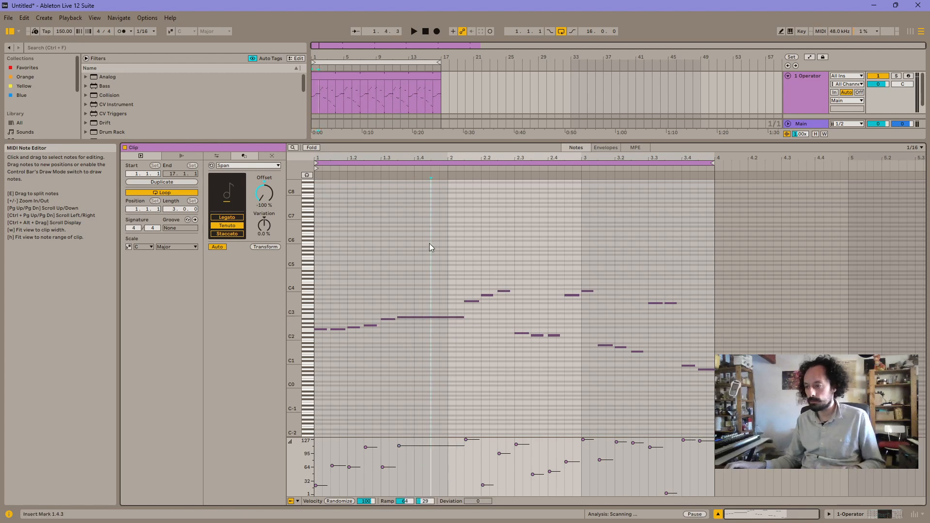
key("ctrl+a")
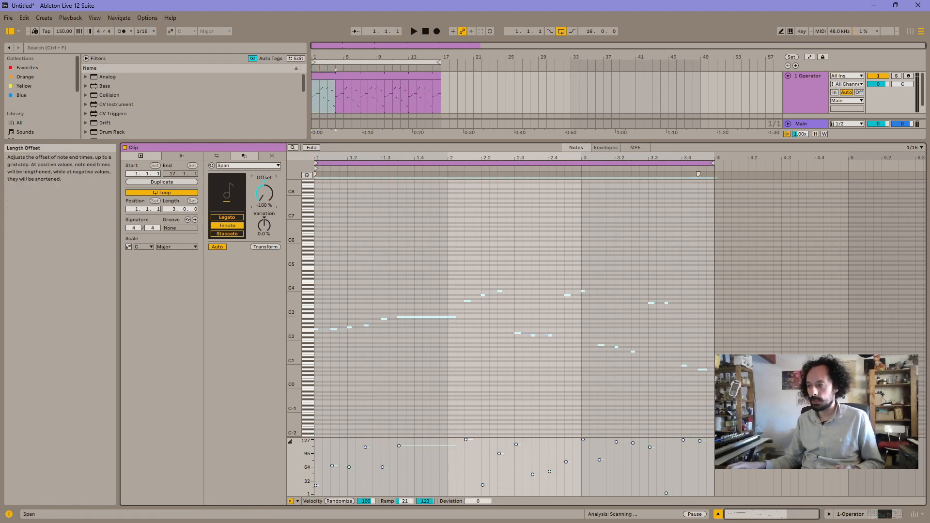
left_click_drag(264, 194, 264, 185)
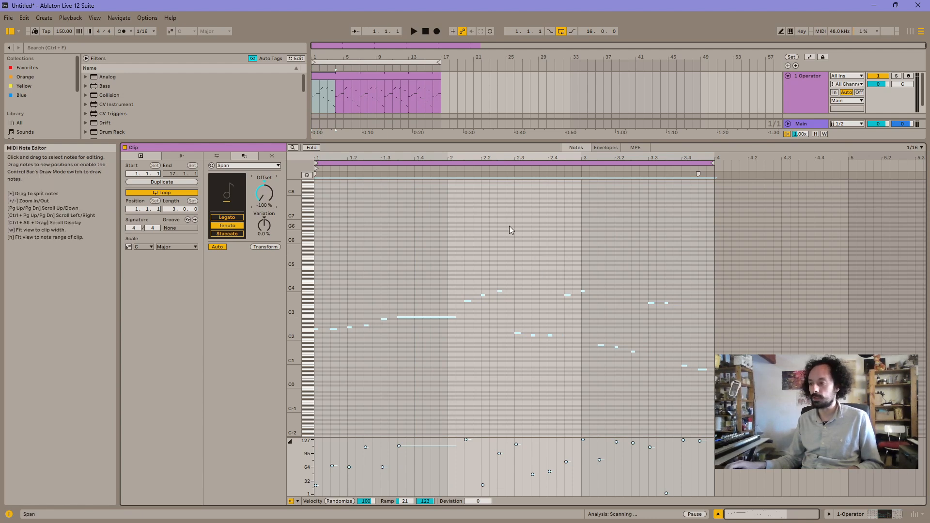
Undo the Span change and the lengthening of the B2 note, and clear the note selection.
key("ctrl+z")
key("ctrl+z")
key("ctrl+z")
key("ctrl+z")
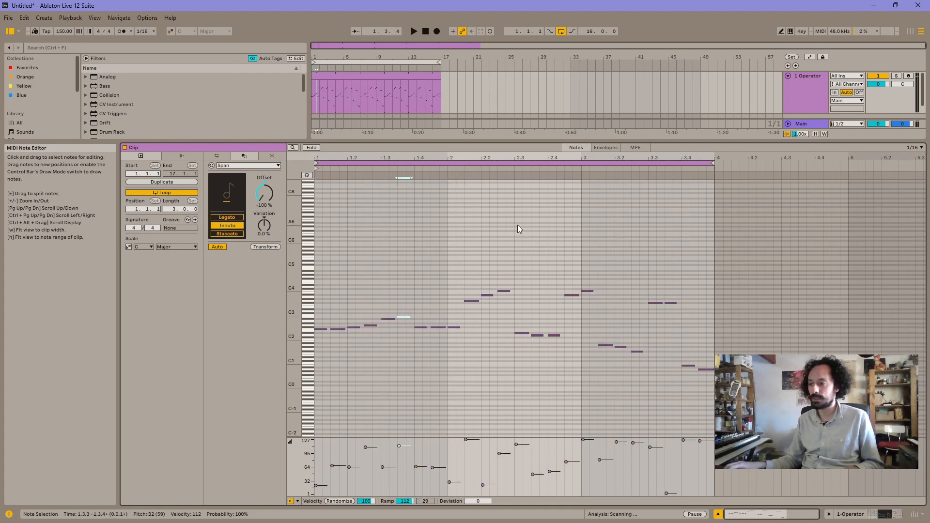
left_click(466, 242)
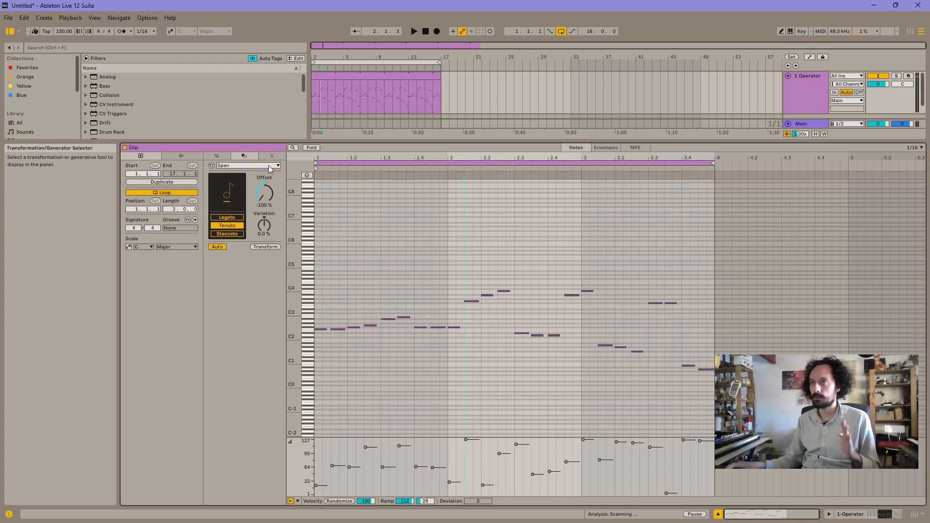
Draw four test notes of different lengths around C6, starting at 1.4 and running past 2.2, and select them.
double_click(419, 244)
double_click(428, 242)
left_click_drag(428, 243, 506, 236)
double_click(455, 238)
double_click(469, 238)
left_click_drag(508, 183, 417, 261)
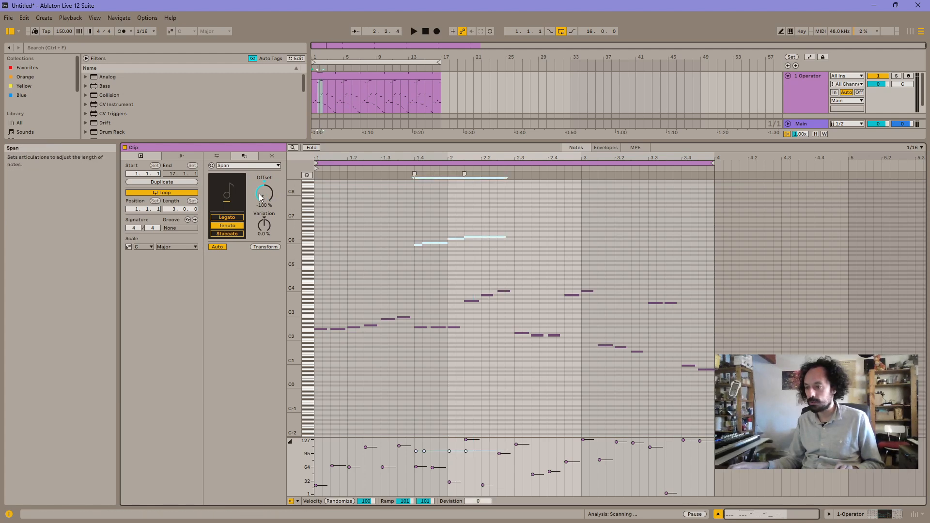
Set the Span length offset to -22% for the test notes and select the short note at 1.4.1.
left_click_drag(267, 196, 266, 160)
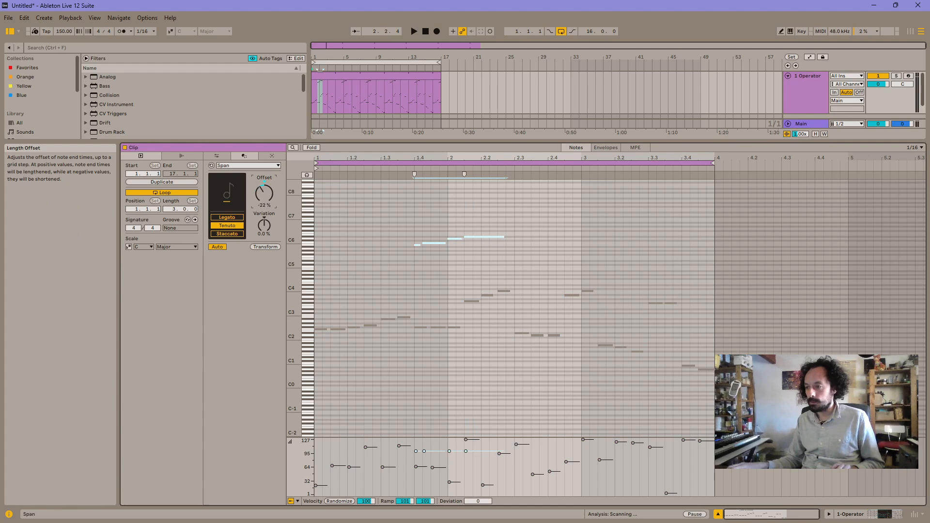
left_click_drag(418, 237, 423, 246)
left_click(422, 246)
left_click(420, 245)
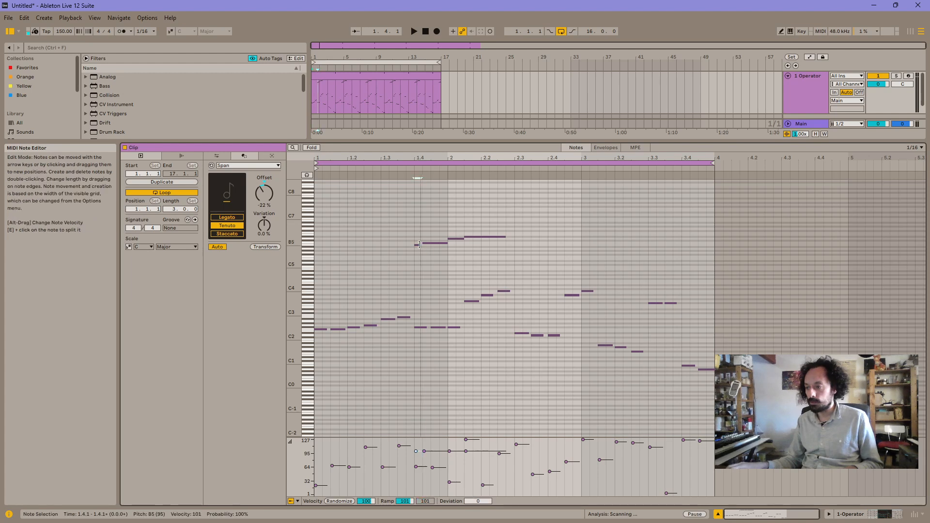
Delete all the test notes drawn above the original melody.
left_click(379, 223)
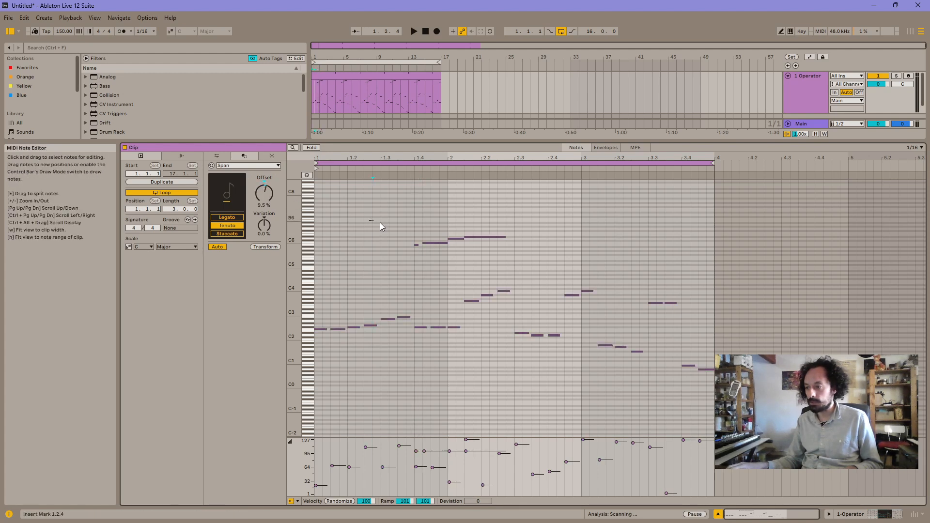
left_click_drag(380, 222, 384, 256)
key("Delete")
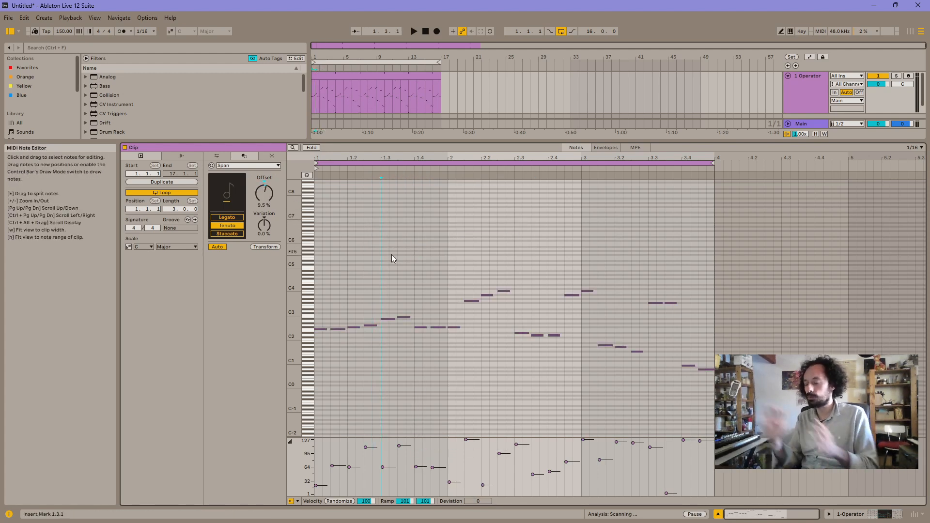
Switch to the M scale duration transformation with start and end linked, and select all the clip's notes.
left_click(242, 166)
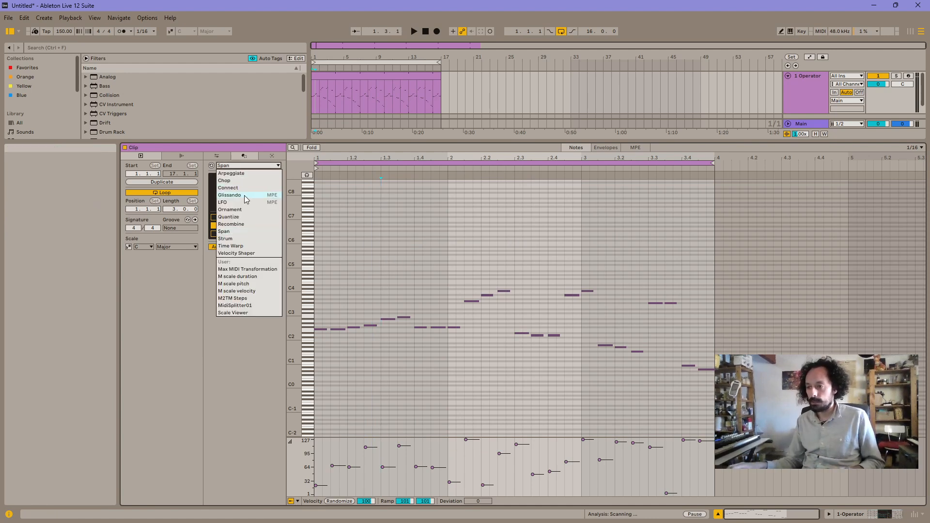
left_click(245, 277)
left_click(437, 245)
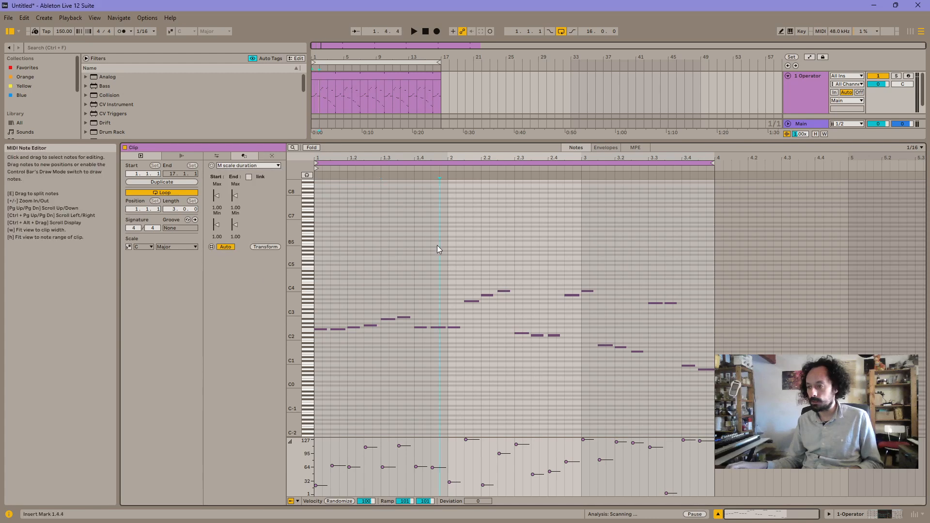
key("ctrl+a")
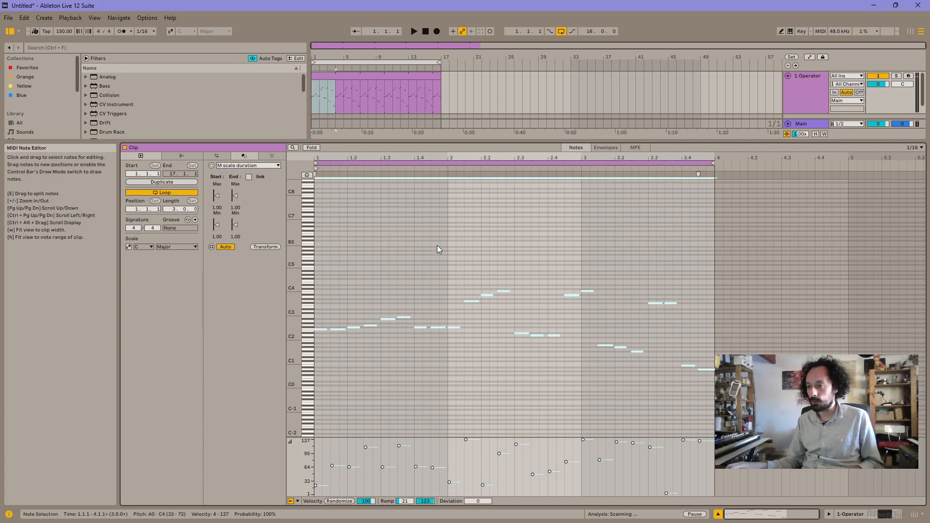
left_click(249, 176)
left_click(356, 222)
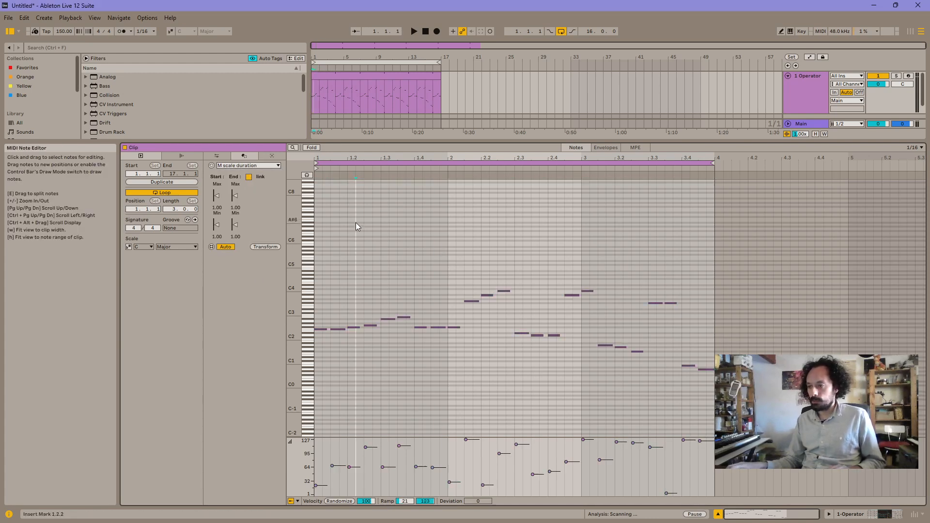
key("ctrl+a")
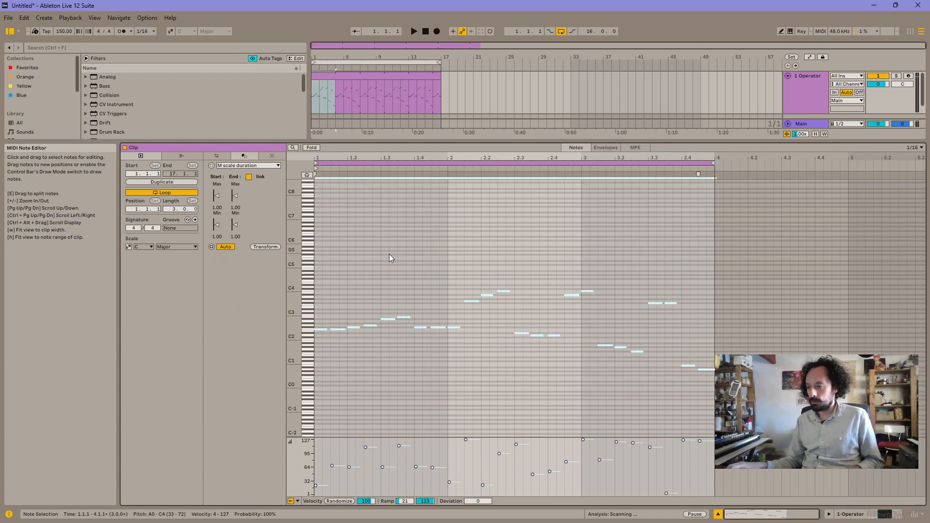
Try adjusting the linked duration max on all notes, reset it to 1.00, and clear the selection.
left_click_drag(399, 170, 518, 383)
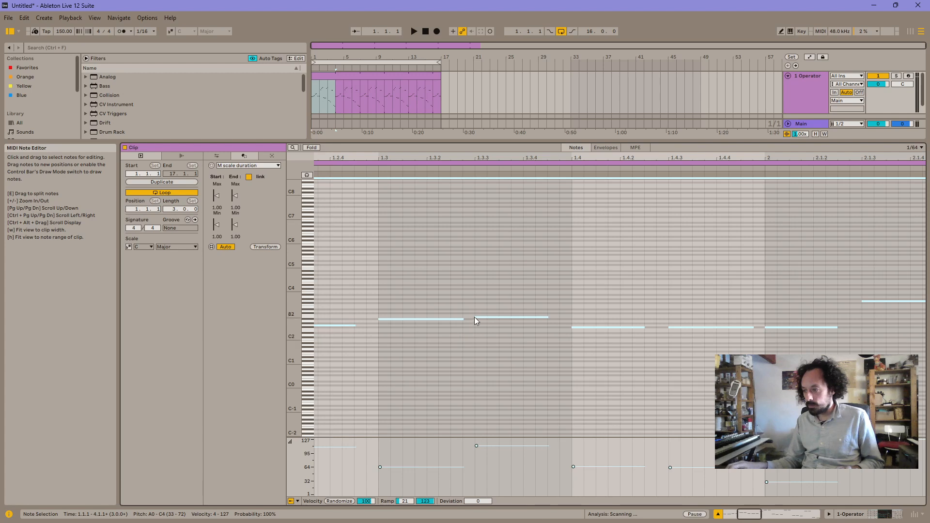
key("w")
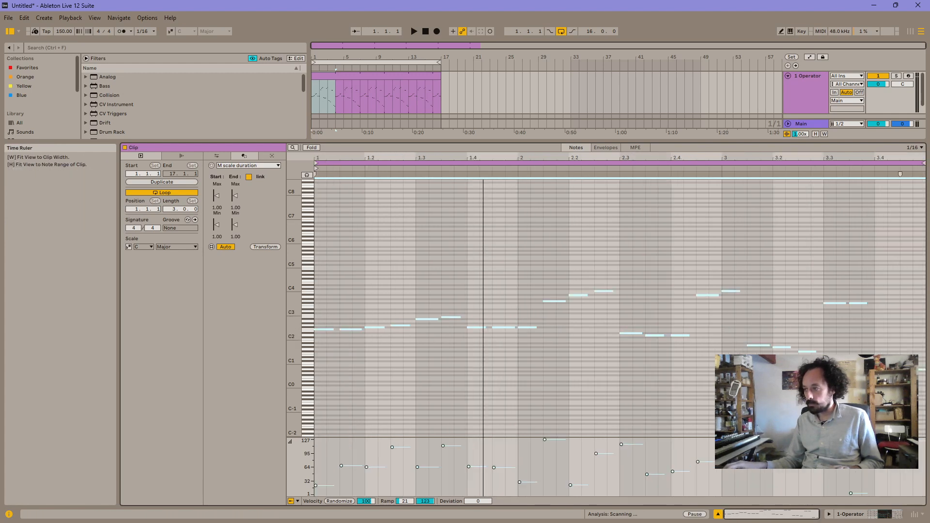
mouse_move(217, 201)
left_mouse_down()
mouse_move(217, 213)
mouse_move(217, 189)
mouse_move(216, 200)
left_mouse_up()
double_click(215, 197)
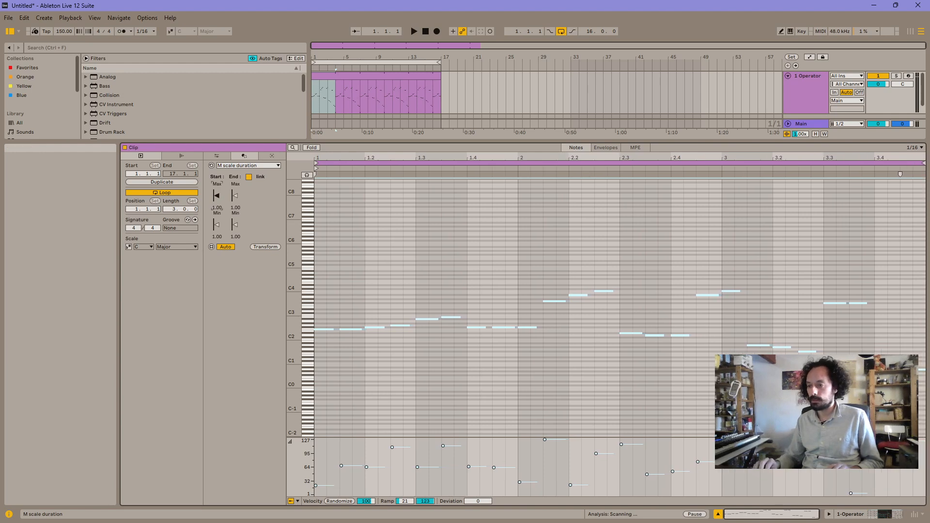
left_click(633, 209)
Scale the duration of the C4 note at 2.2.3 with a linked max of 1.61 and min of 0.09.
left_click(606, 217)
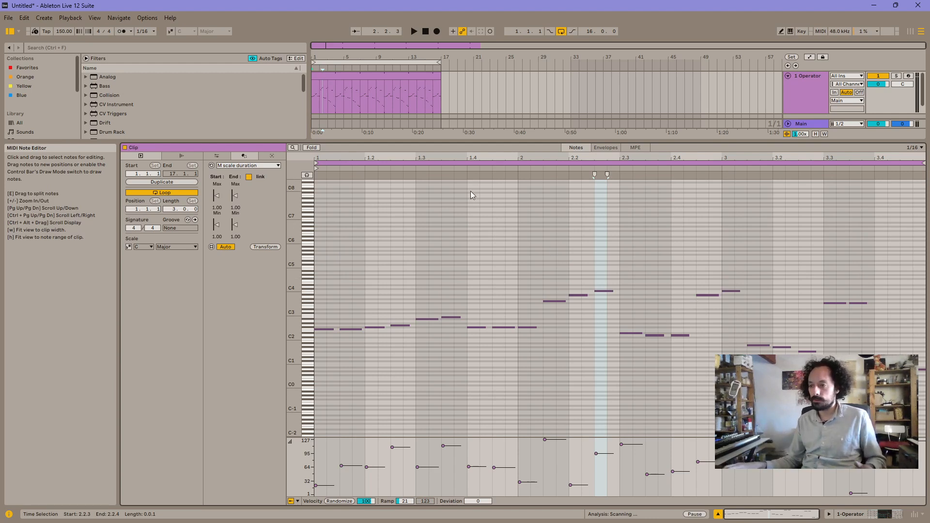
left_click_drag(217, 196, 216, 179)
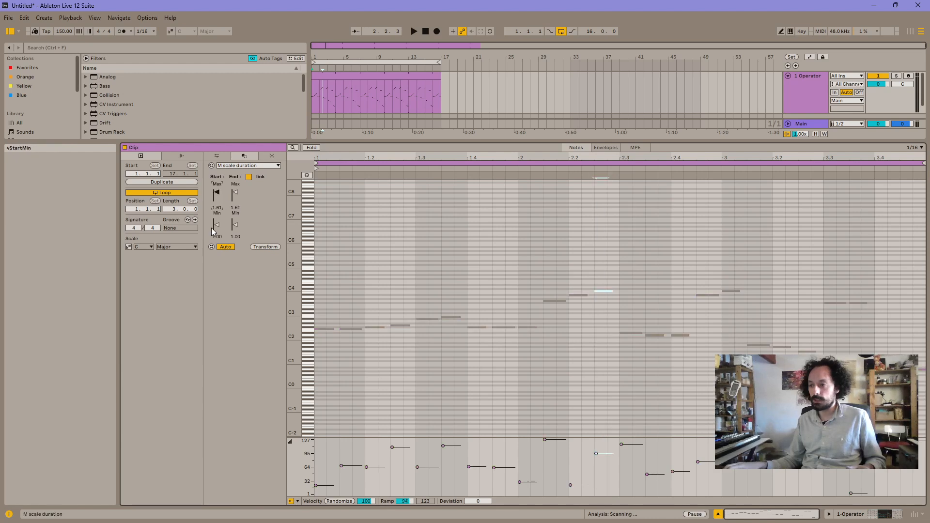
left_click(562, 232)
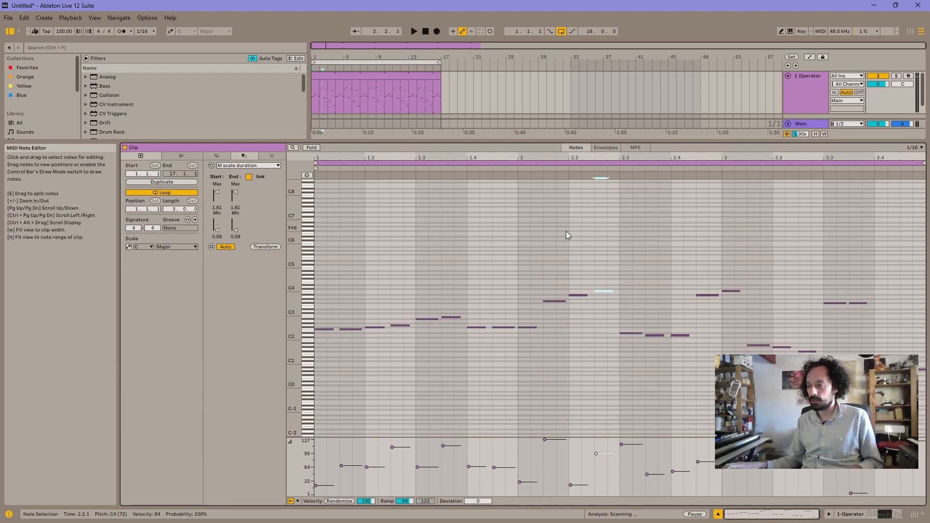
Scale all notes' durations with a linked max of 1.98 and min of 0.00, and audition the clip.
key("ctrl+a")
mouse_move(216, 225)
left_mouse_down()
mouse_move(217, 213)
mouse_move(217, 226)
left_mouse_up()
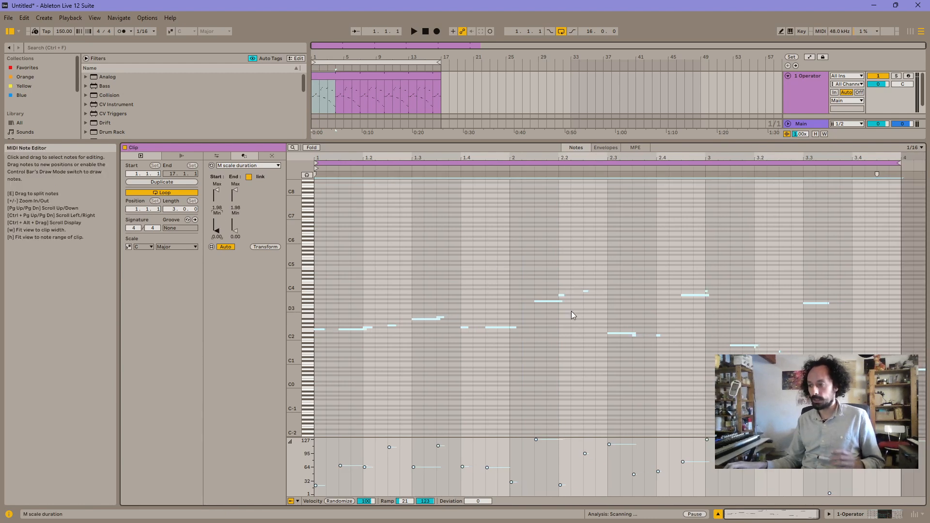
key("space")
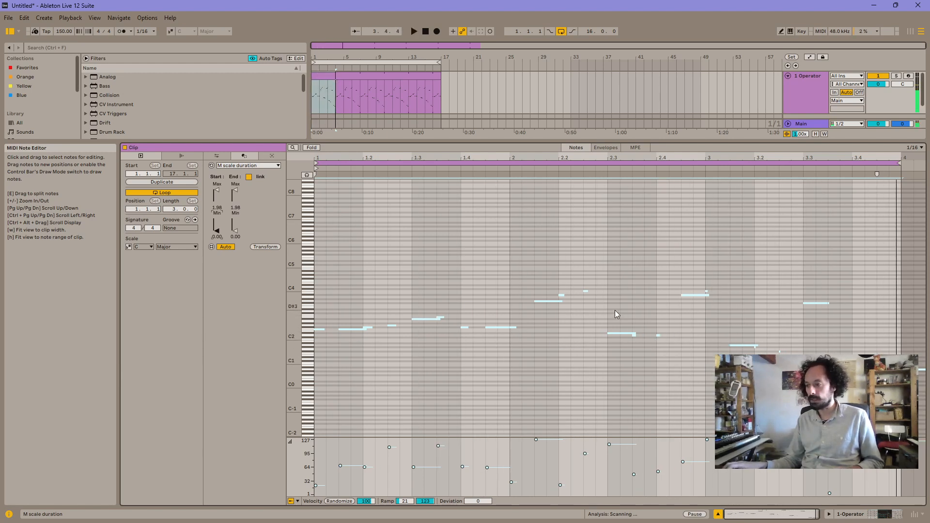
left_click(478, 262)
key("space")
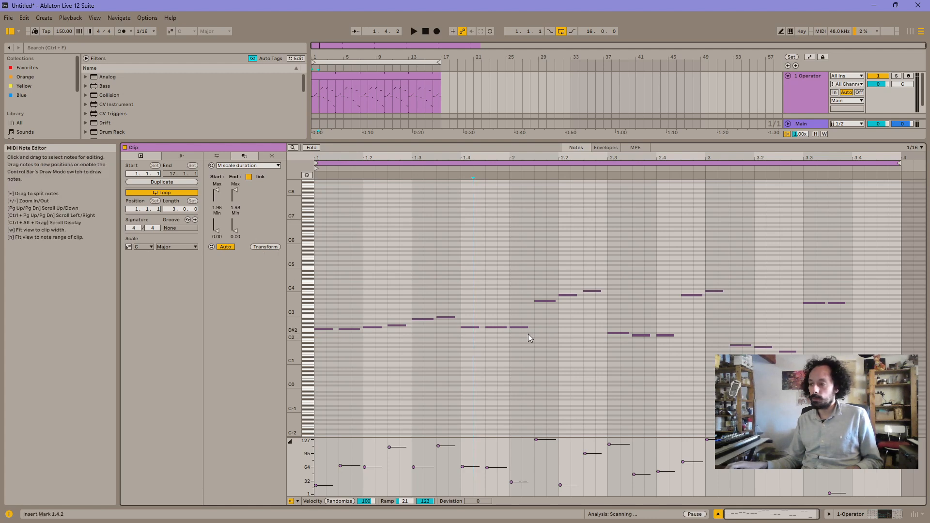
Shorten the note at the start of bar 2 to a fraction of a sixteenth.
left_click(511, 327)
left_click_drag(511, 325, 516, 325)
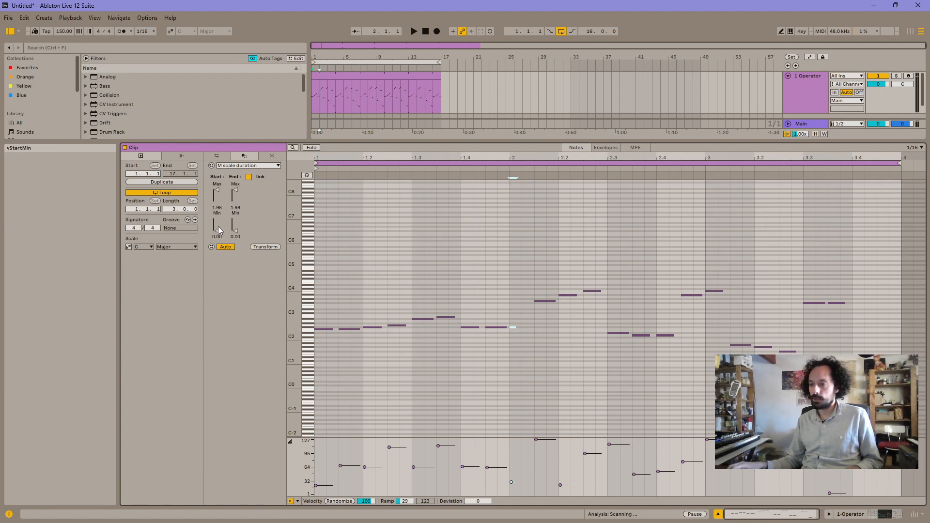
Try changing the linked duration min on the note at the start of bar 2, and undo it together with that note's shortening.
left_click_drag(213, 223, 213, 218)
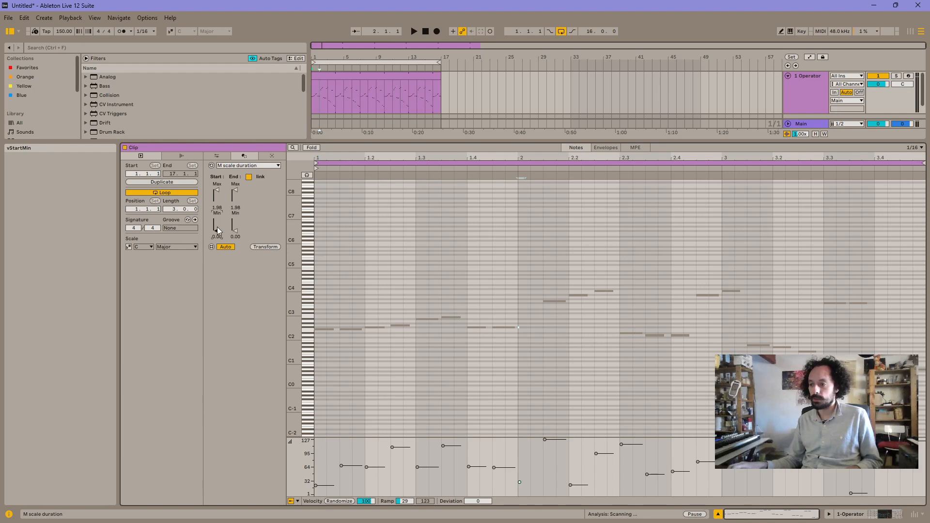
left_click(556, 224)
key("ctrl+z")
key("ctrl+z")
left_click(523, 251)
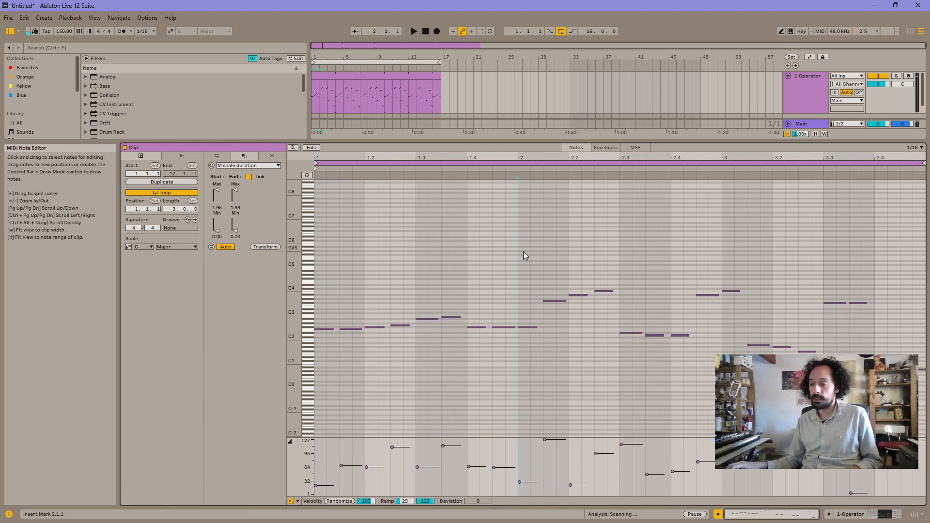
key("ctrl+z")
Delete the three trial notes drawn around C6 near bar 2 and reset the linked duration max and min to 1.00.
left_click_drag(515, 220, 596, 245)
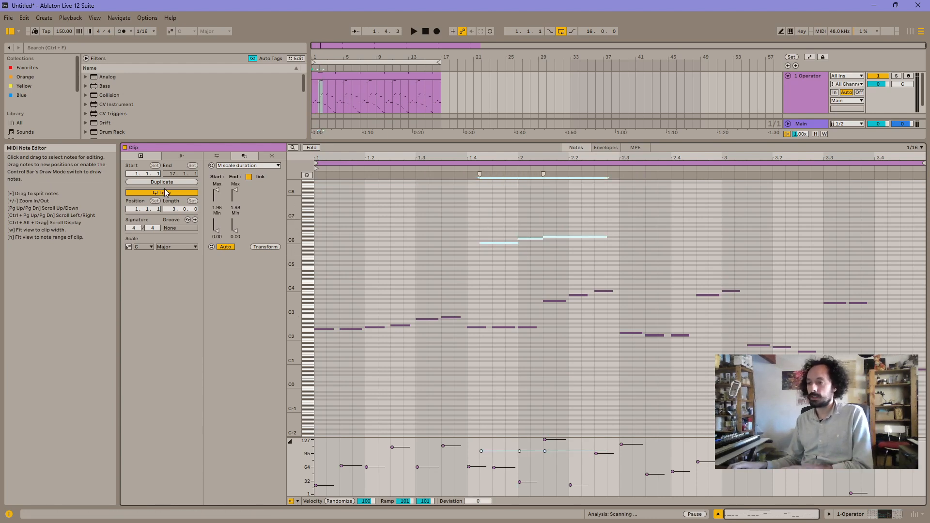
key("Delete")
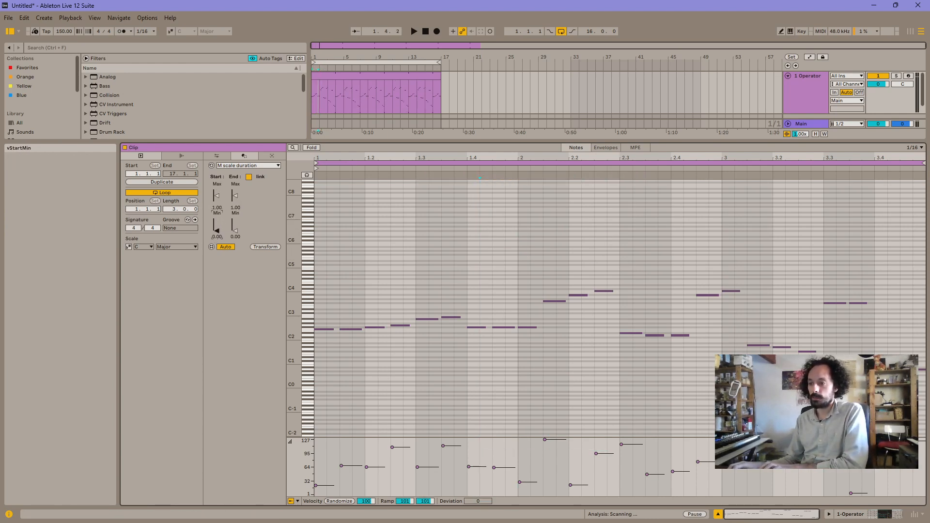
left_click(422, 206)
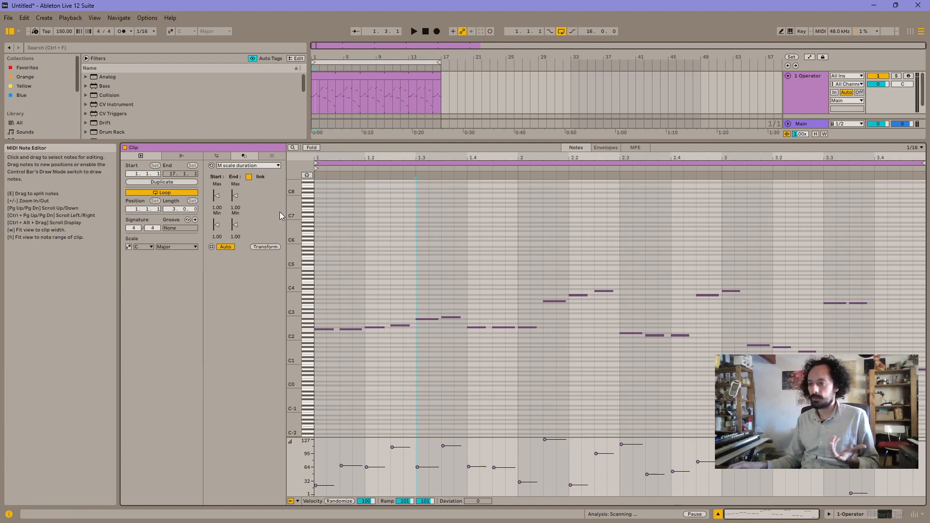
Unlink start and end, and scale all notes' durations with an end max of 2.00 and end min of 0.00.
left_click(359, 234)
key("ctrl+a")
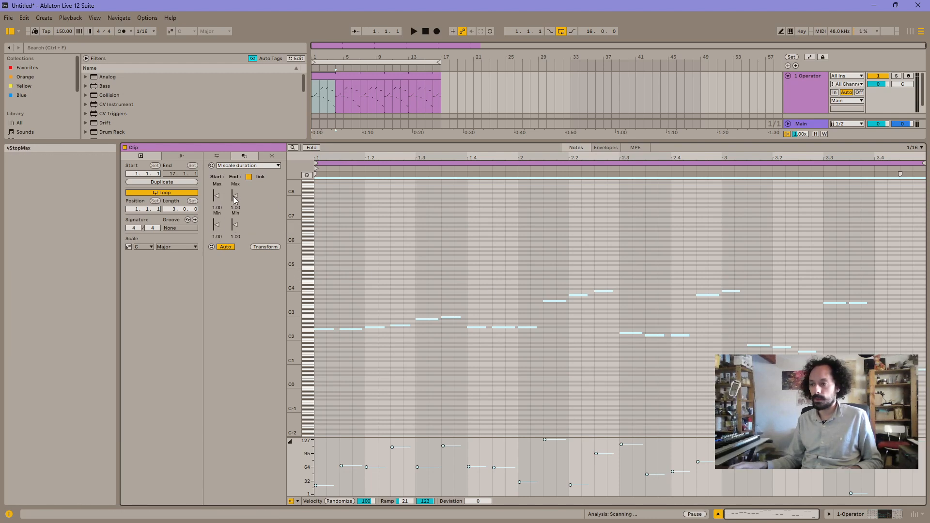
left_click(249, 177)
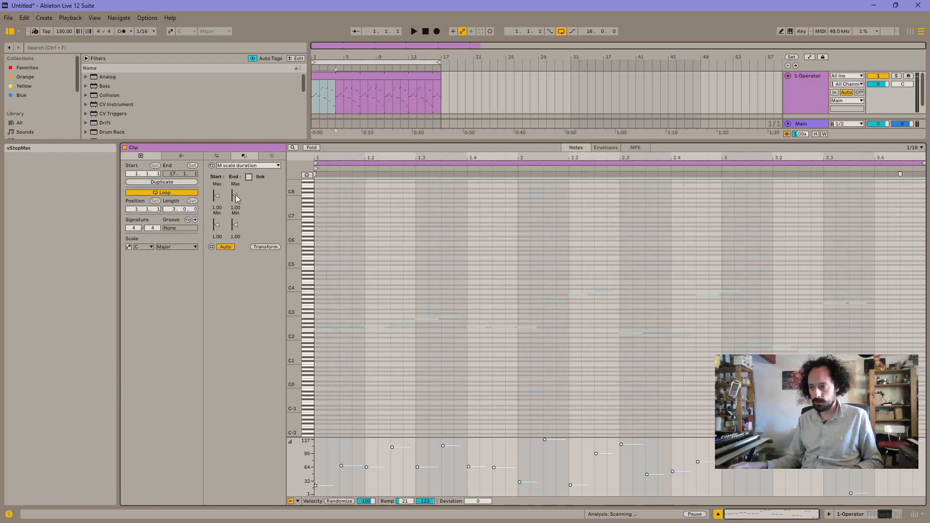
left_click_drag(236, 197, 236, 190)
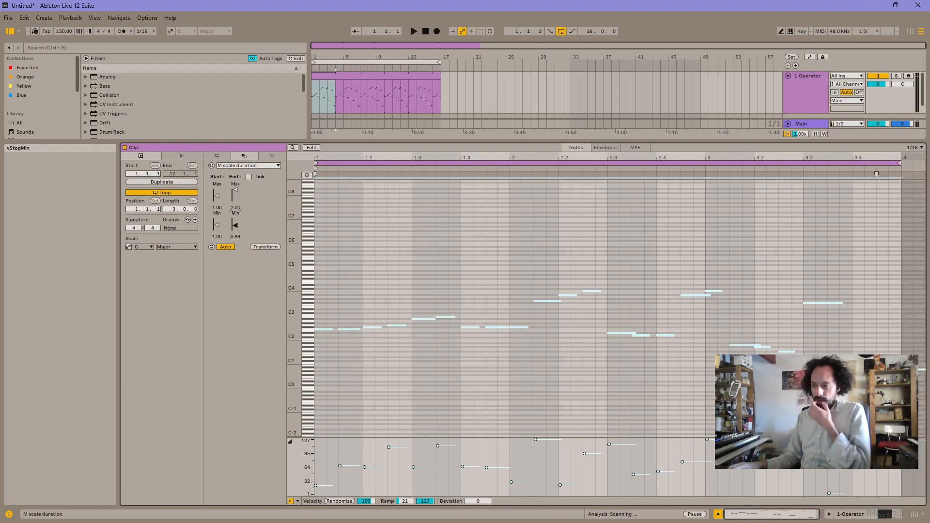
left_click_drag(237, 225, 237, 232)
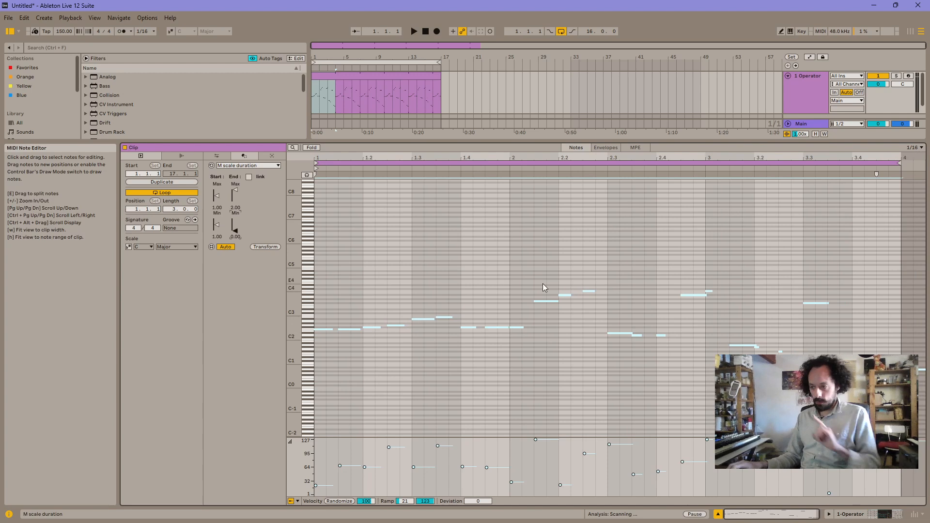
Inspect the scaled notes at the clip's start up close and check the available Set Length note values.
mouse_move(339, 158)
left_mouse_down()
mouse_move(339, 167)
mouse_move(382, 182)
left_mouse_up()
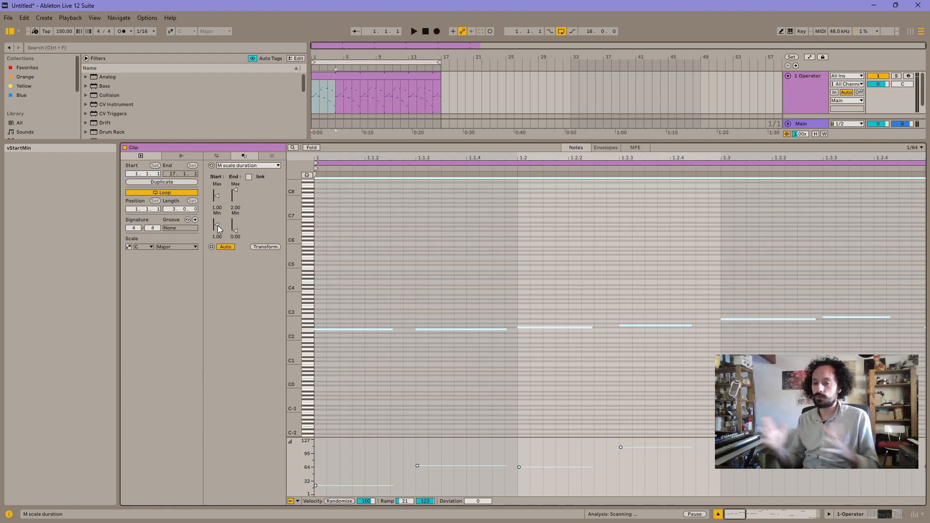
left_click_drag(494, 155, 494, 97)
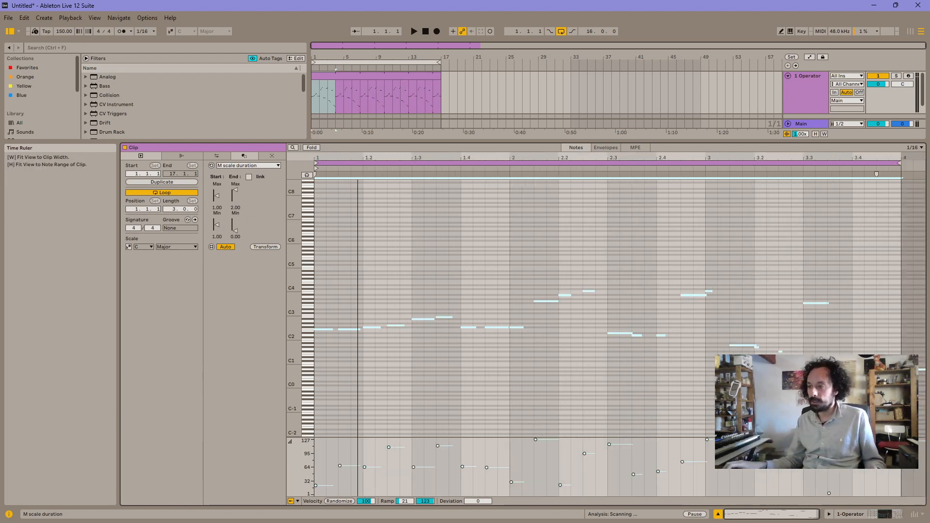
left_click(220, 155)
left_click(227, 225)
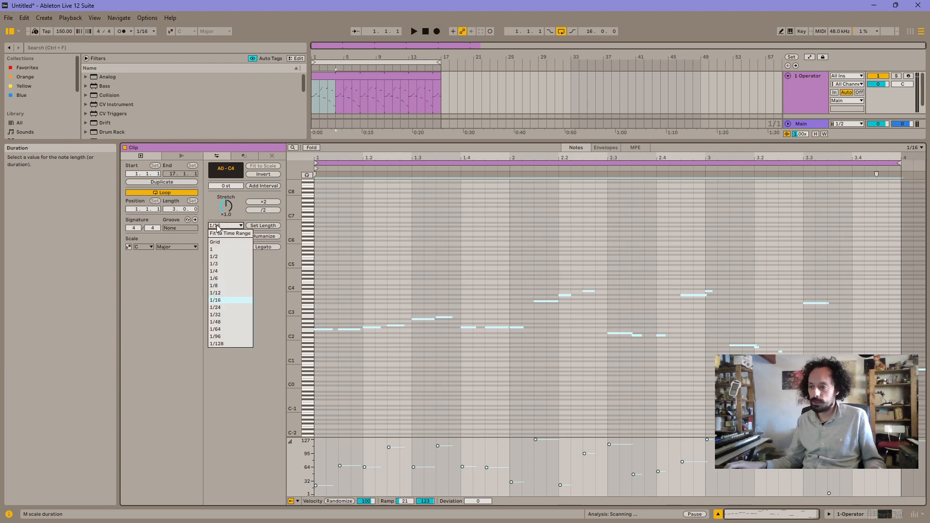
left_click(244, 155)
left_click(244, 155)
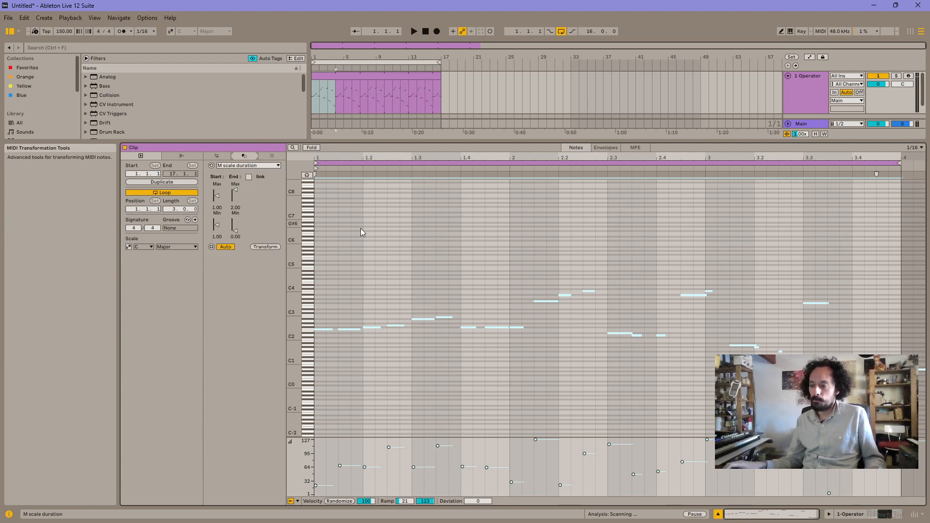
Clear the note selection and undo the unlinked duration scaling.
left_click(361, 229)
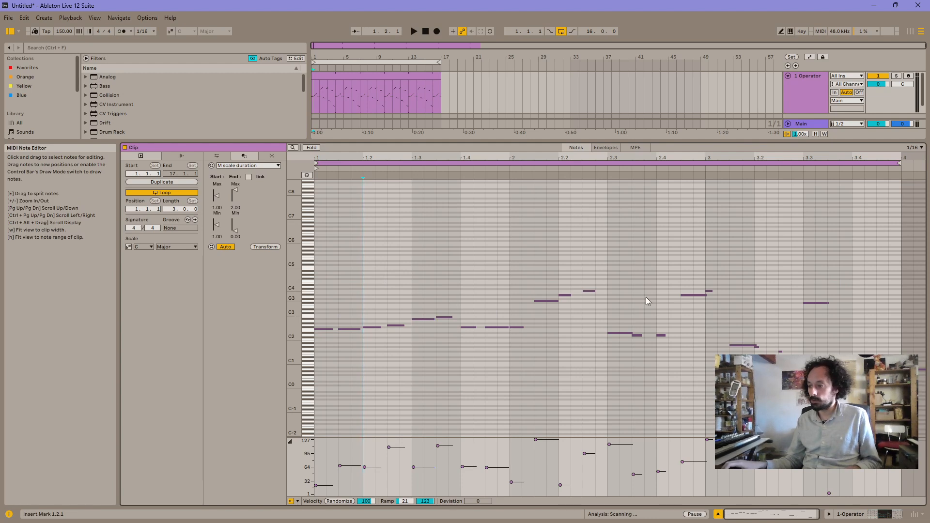
key("ctrl+z")
left_click(381, 266)
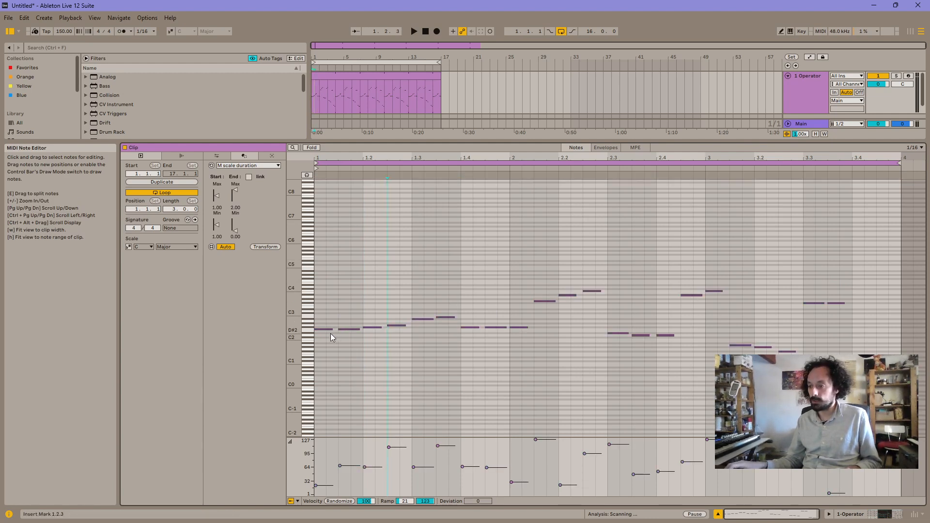
Lengthen the first F2 note over the two notes after it, and delete the stray D#3 note at 1.3.1.
left_click_drag(332, 330, 403, 333)
key("Delete")
double_click(422, 309)
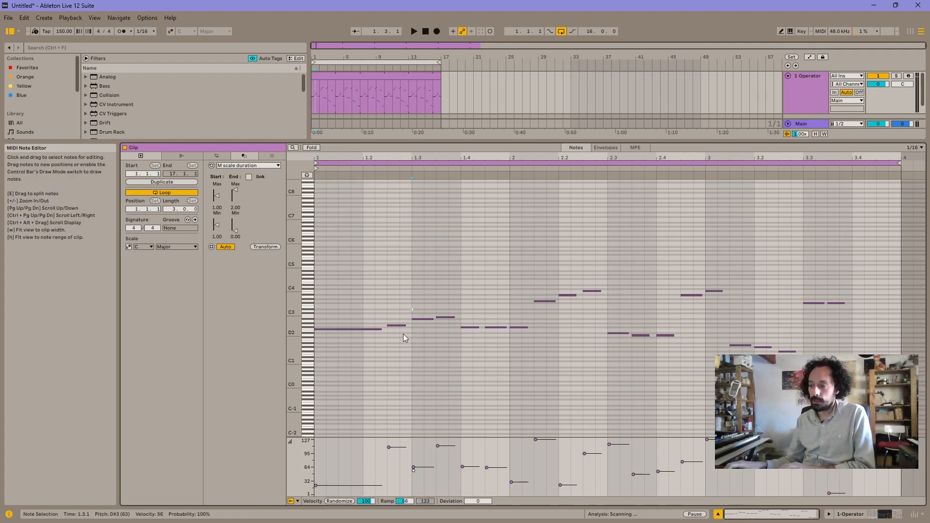
left_click(415, 319)
left_click_drag(420, 292, 409, 309)
key("Delete")
Halve the time span of the notes at 1.2.3 and 1.3.1, and extend the first note to 1.2.3.
left_click_drag(427, 304, 400, 331)
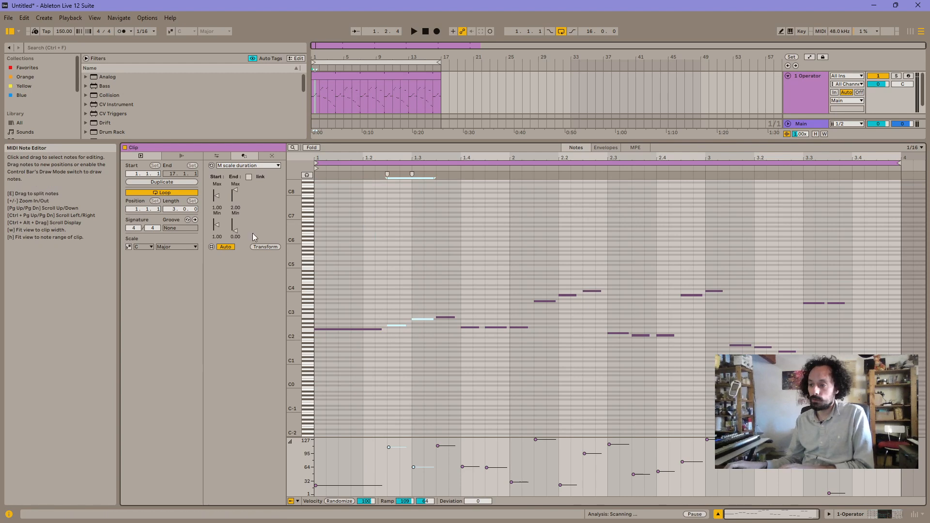
left_click(217, 156)
left_click(400, 288)
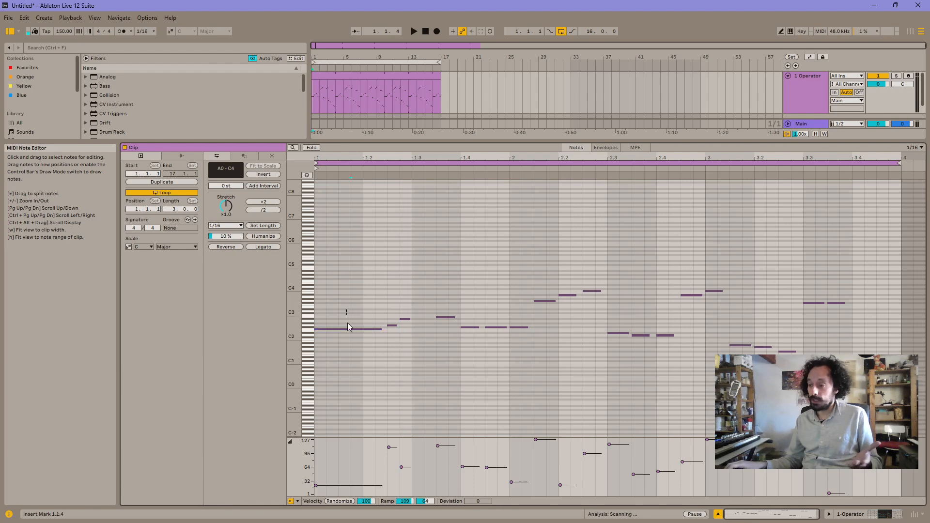
left_click_drag(380, 329, 387, 329)
left_click(393, 335)
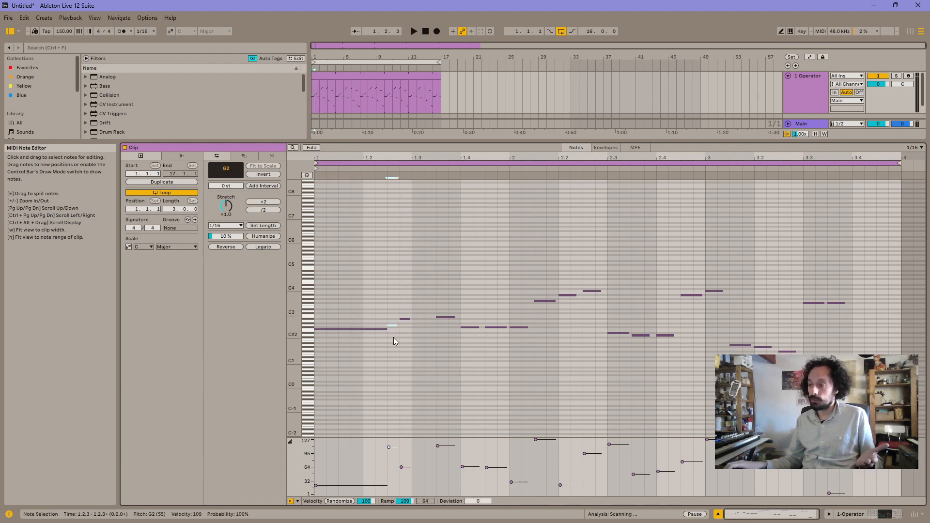
Return to the M scale duration transformation and undo all the trial edits to the clip's opening notes.
left_click(244, 156)
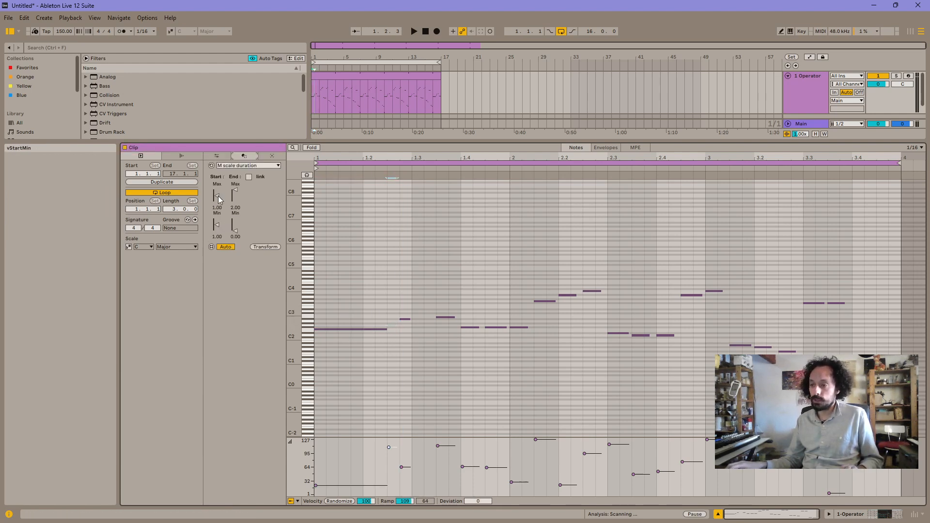
left_click(428, 280)
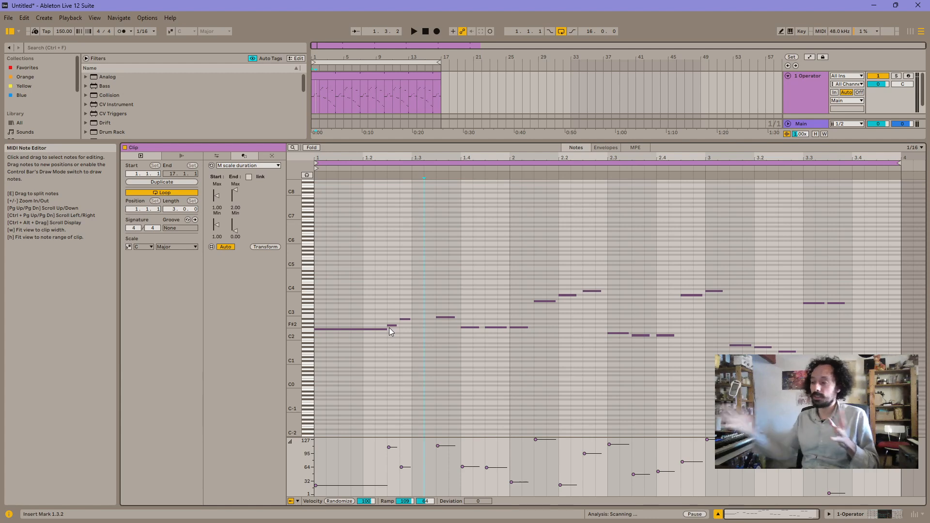
left_click(411, 291)
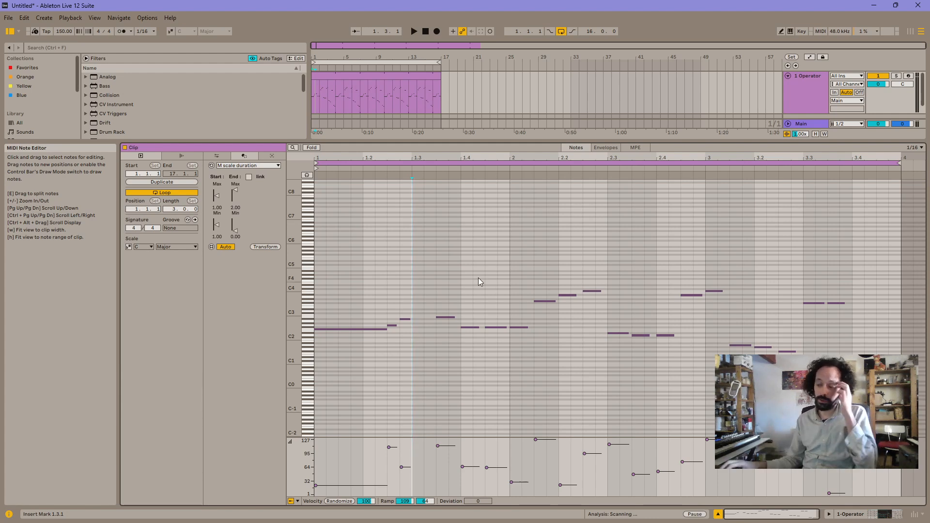
left_click(498, 269)
left_click(429, 264)
key("ctrl+z")
key("ctrl+z")
key("ctrl+z")
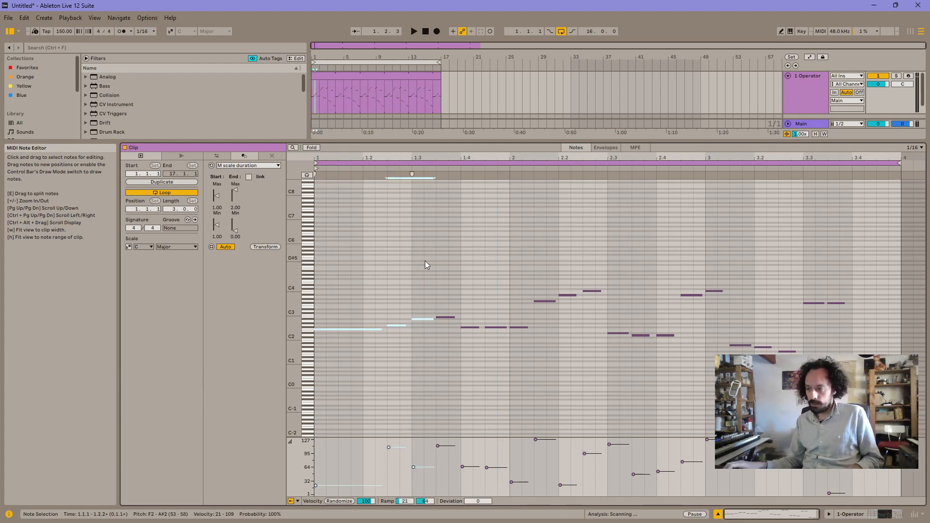
key("ctrl+z")
key("ctrl+z")
key("ctrl+z")
key("ctrl+z")
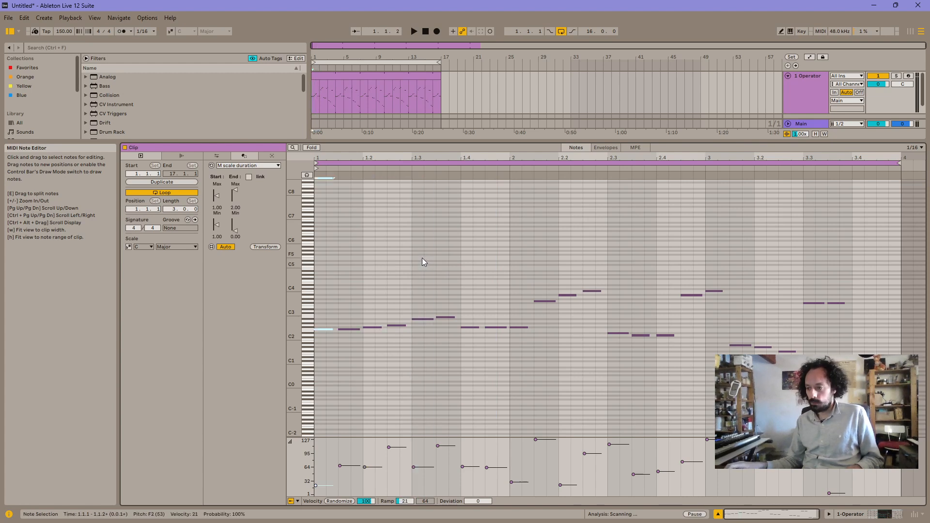
Scale all notes' durations with the unlinked end min at 0.13, clear the selection, and audition the clip.
key("ctrl+a")
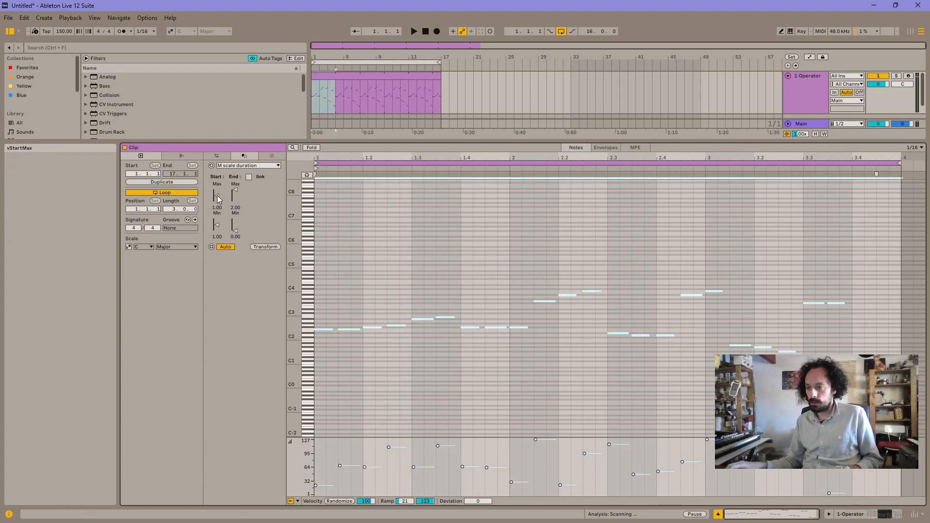
left_click_drag(235, 241, 236, 235)
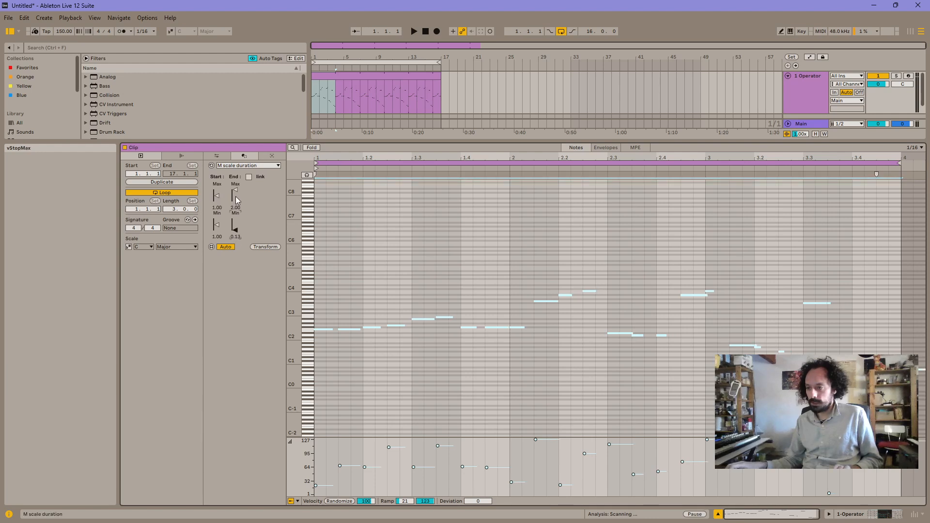
left_click(880, 282)
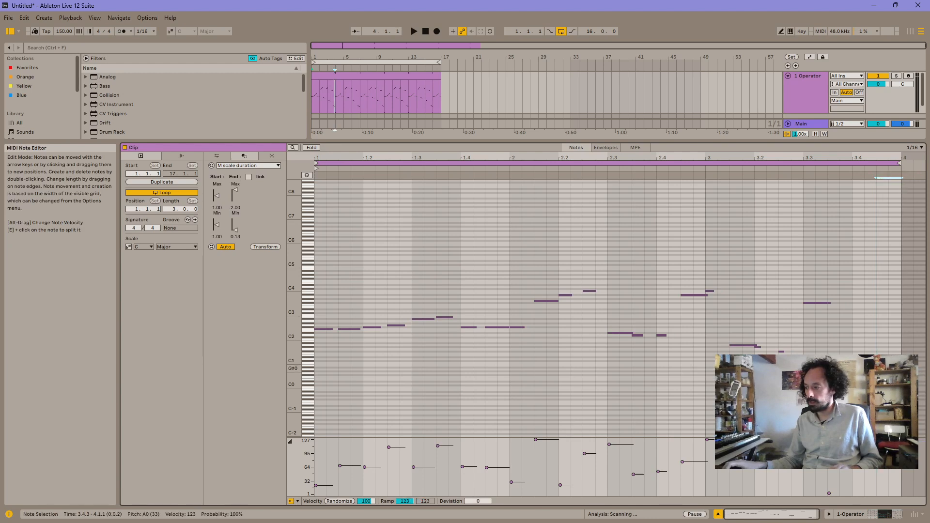
left_click(812, 257)
key("space")
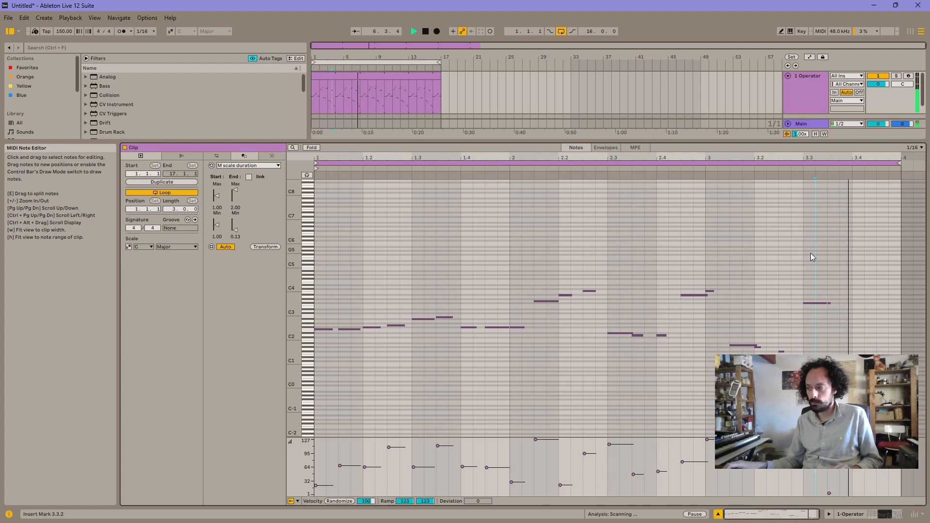
key("space")
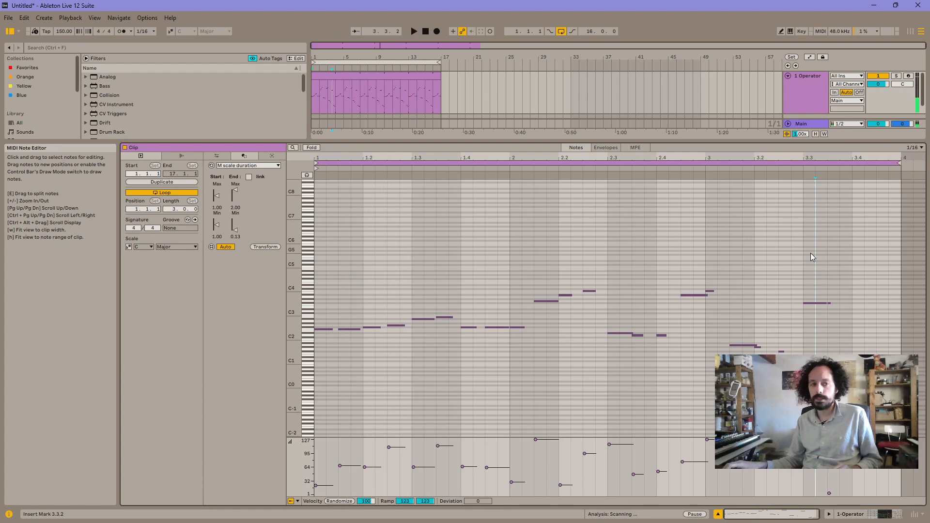